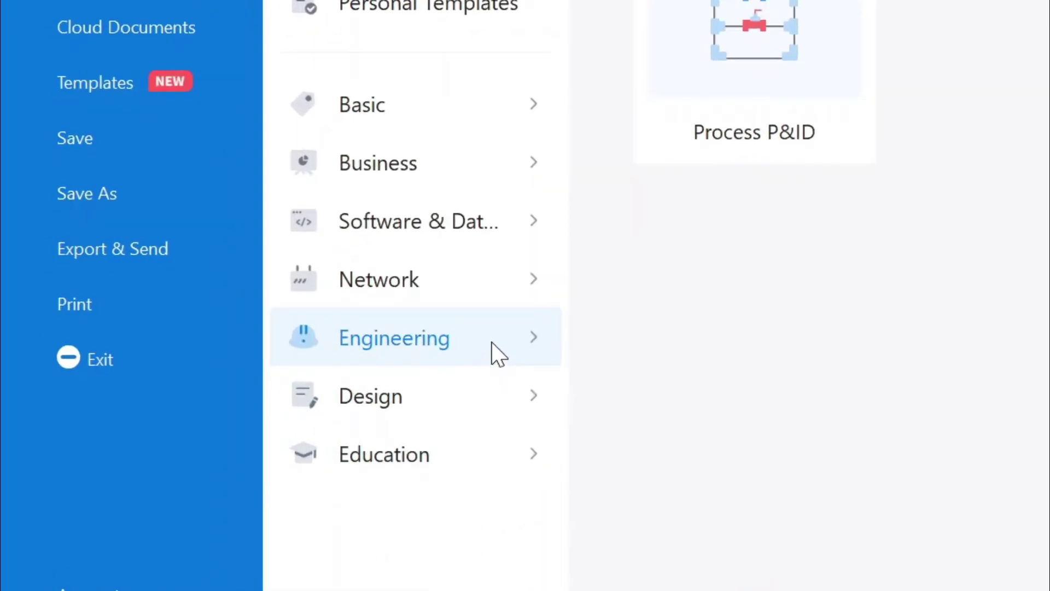
# - Create a new blank Process P&ID drawing from Engineering > Industrial Engineering templates
pyautogui.click(498, 352)
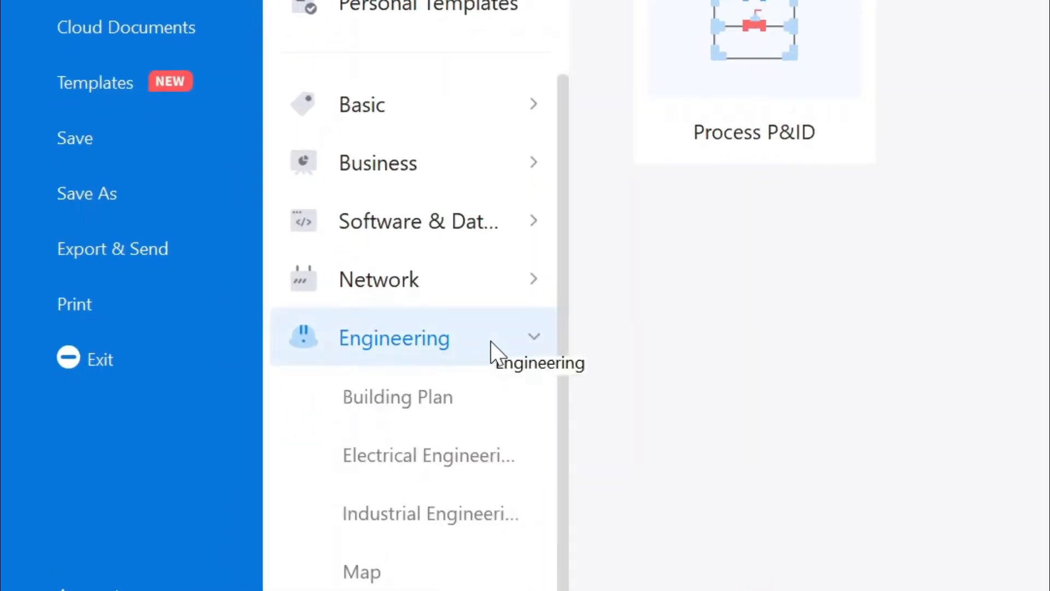
pyautogui.click(465, 513)
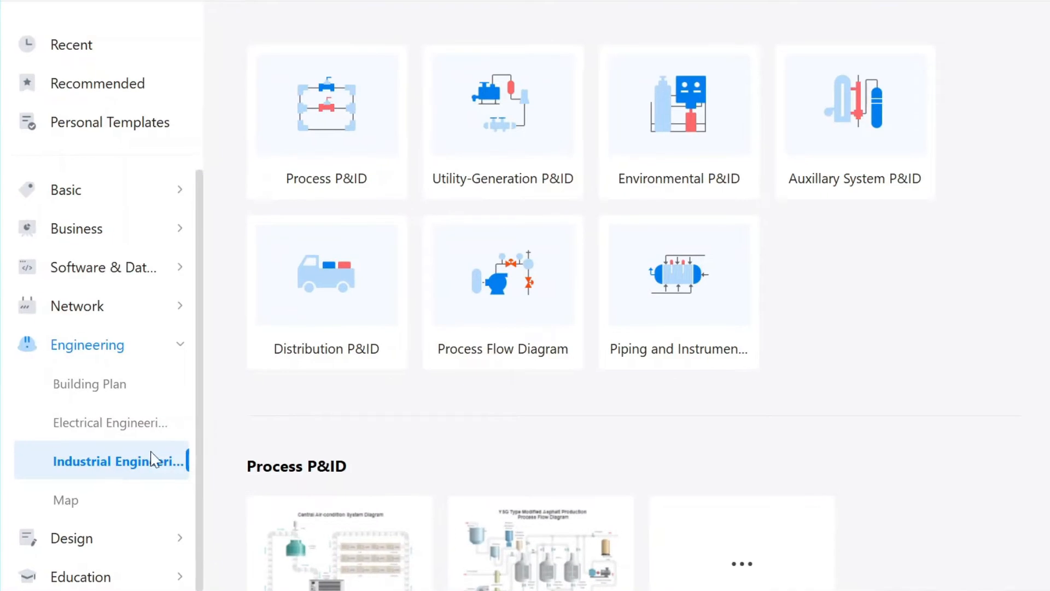
pyautogui.click(308, 161)
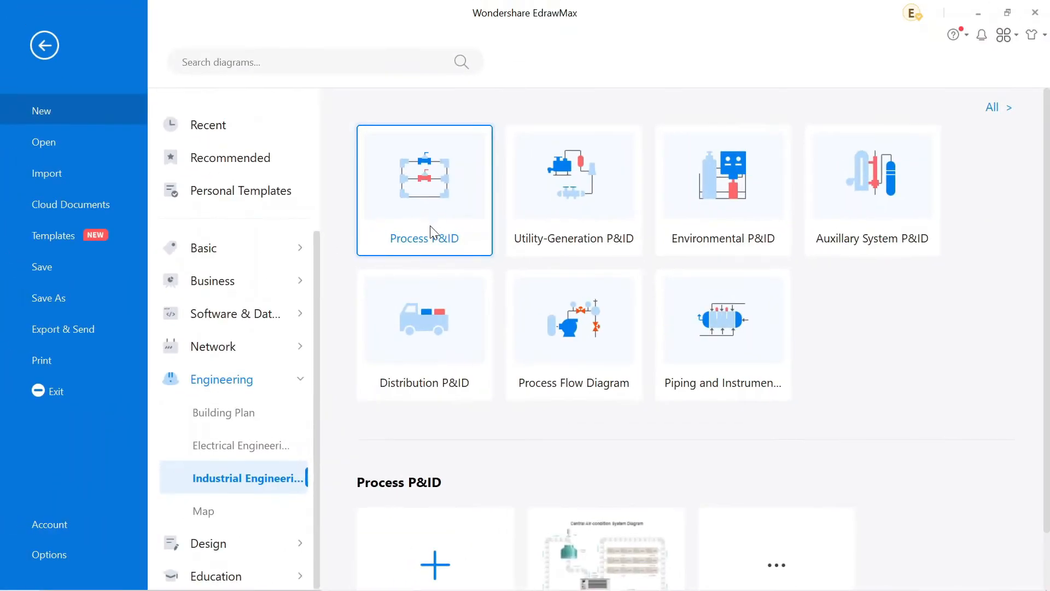
pyautogui.scroll(-1, 431, 230)
pyautogui.click(437, 507)
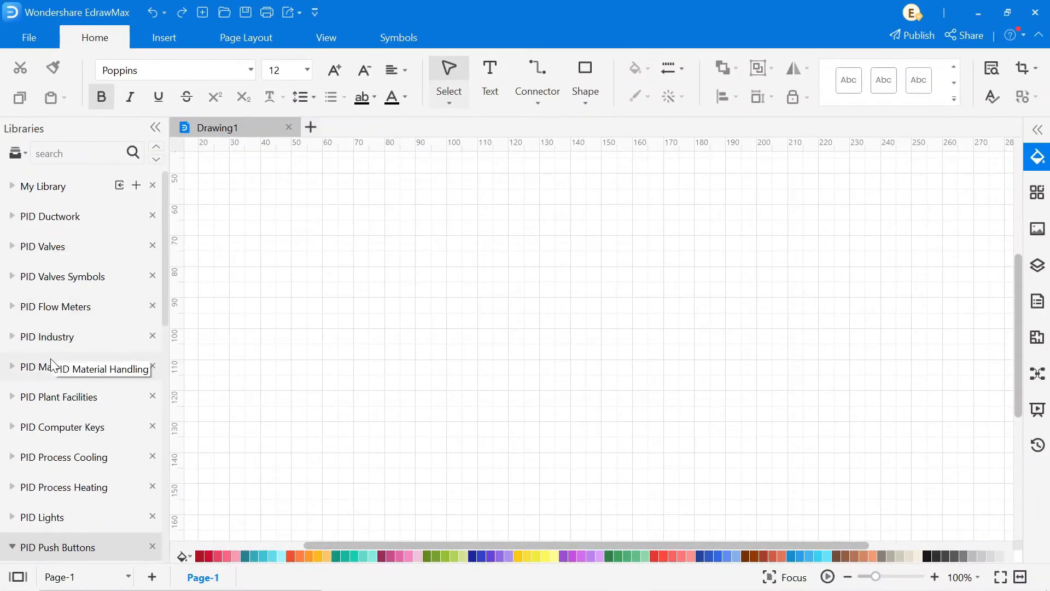
# - Draw the tall vessel body rectangle and a thin band rectangle across it
pyautogui.click(585, 101)
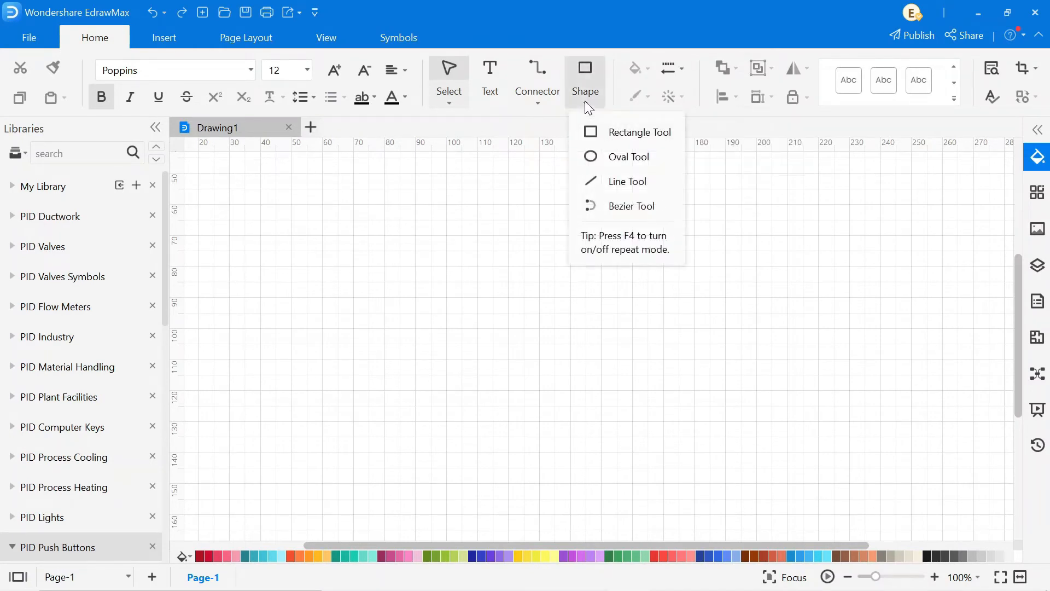
pyautogui.click(592, 134)
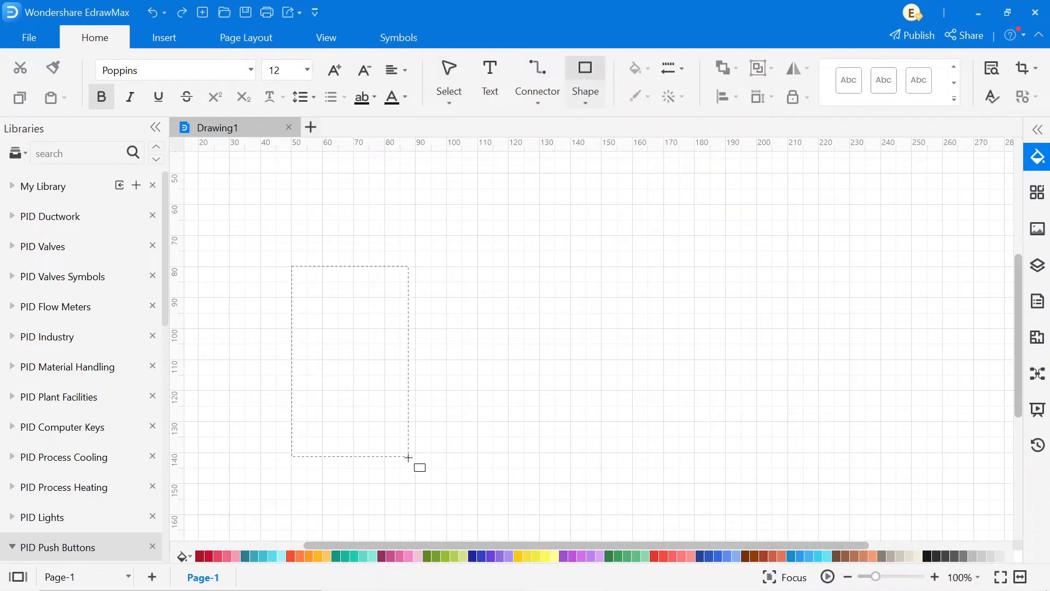
pyautogui.moveTo(411, 458); pyautogui.dragTo(424, 460)
pyautogui.moveTo(277, 290); pyautogui.dragTo(452, 307)
# - Add two horizontal lines across the band and an arc dome on top of the vessel
pyautogui.click(585, 99)
pyautogui.click(614, 178)
pyautogui.moveTo(276, 301); pyautogui.dragTo(447, 301)
pyautogui.scroll(3, 519, 327)
pyautogui.moveTo(264, 271); pyautogui.dragTo(595, 270)
pyautogui.click(829, 517)
pyautogui.scroll(-3, 829, 517)
pyautogui.click(587, 103)
pyautogui.click(631, 206)
pyautogui.moveTo(408, 271); pyautogui.dragTo(527, 272)
pyautogui.click(624, 254)
pyautogui.click(466, 230)
# - Group all vessel parts into one shape and save it to My Library as a symbol
pyautogui.moveTo(345, 201); pyautogui.dragTo(624, 496)
pyautogui.rightClick(532, 392)
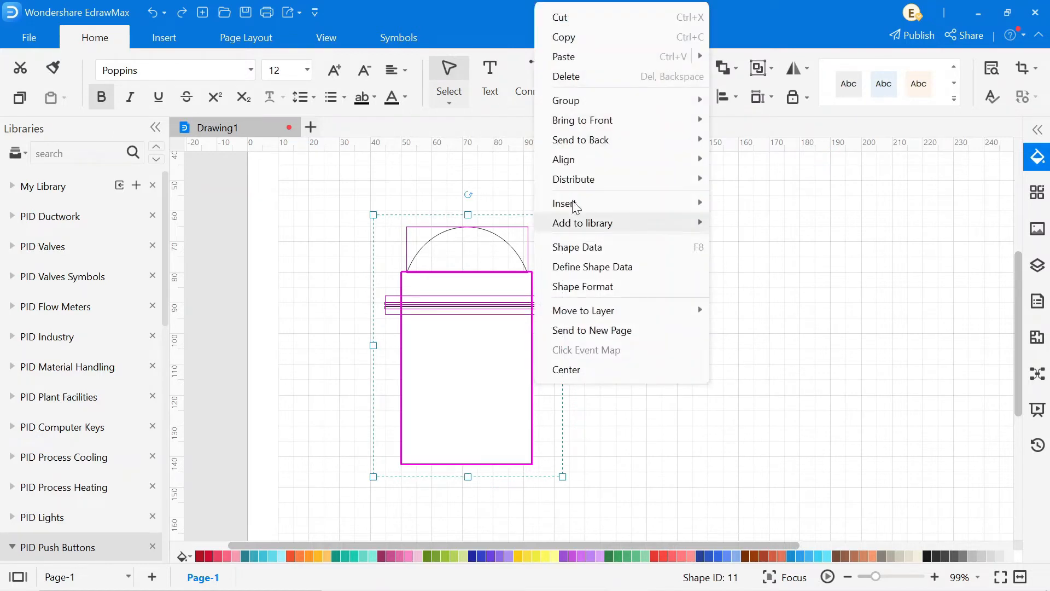
pyautogui.click(743, 108)
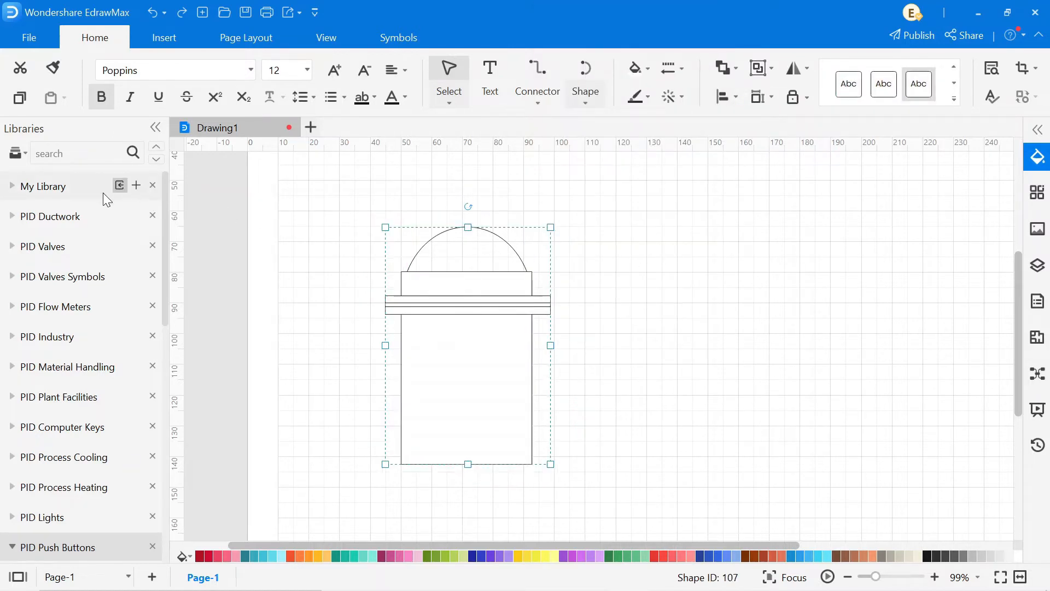
pyautogui.click(49, 186)
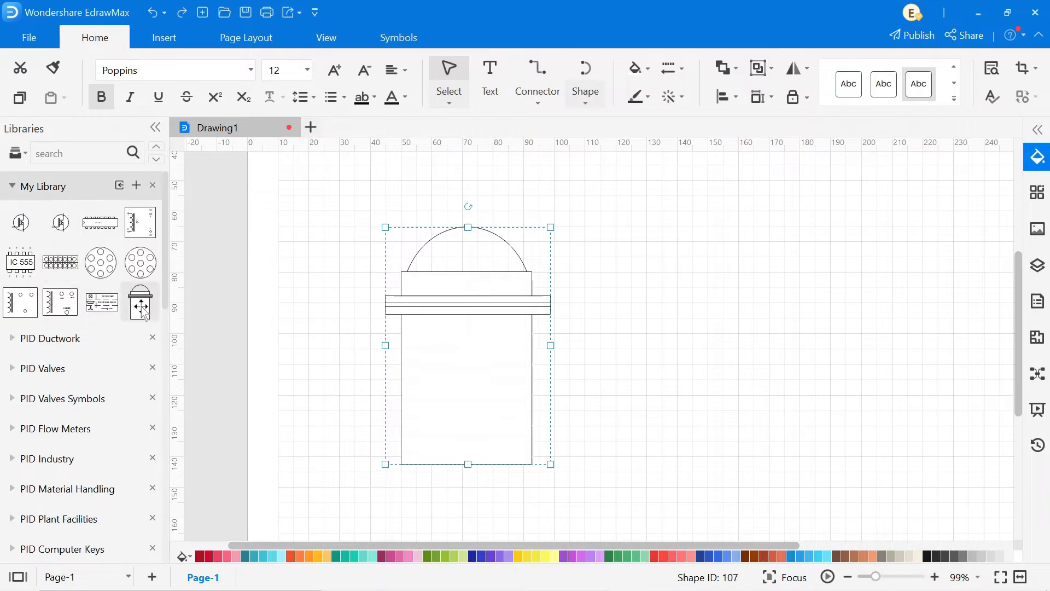
pyautogui.moveTo(300, 307); pyautogui.dragTo(248, 282)
pyautogui.hscroll(4, 377, 311)
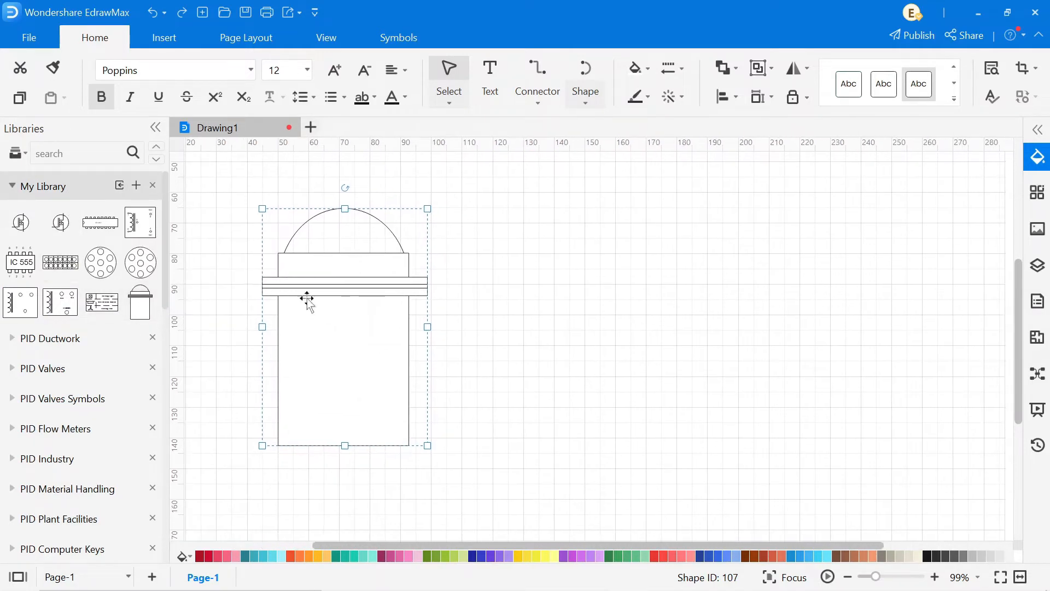
pyautogui.hscroll(4, 494, 330)
pyautogui.write('cooling tower')
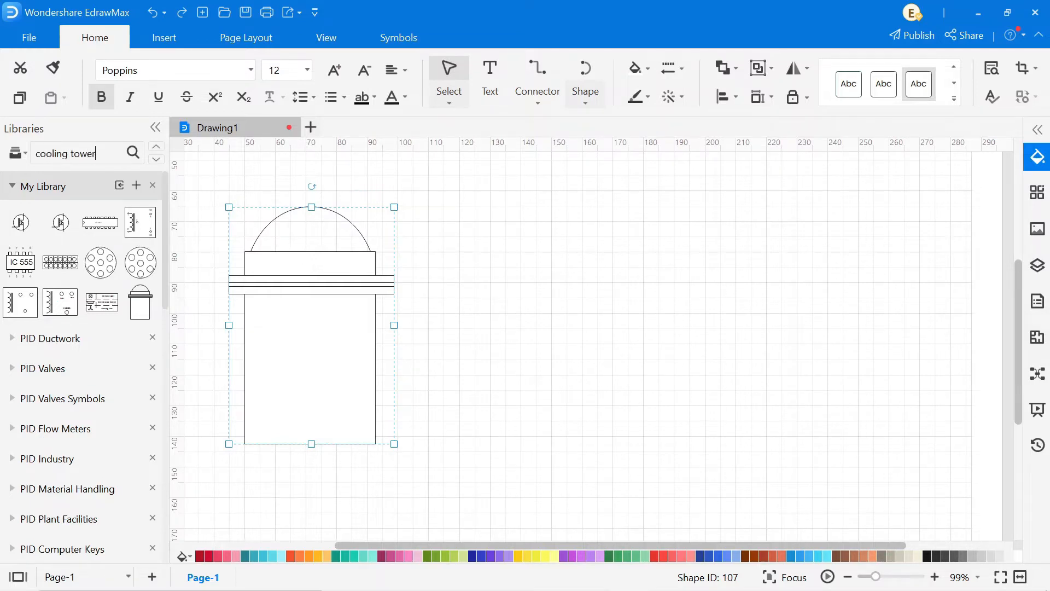
# - Place a cooling tower, turbine and heat exchanger from library searches onto the page
pyautogui.press('Return')
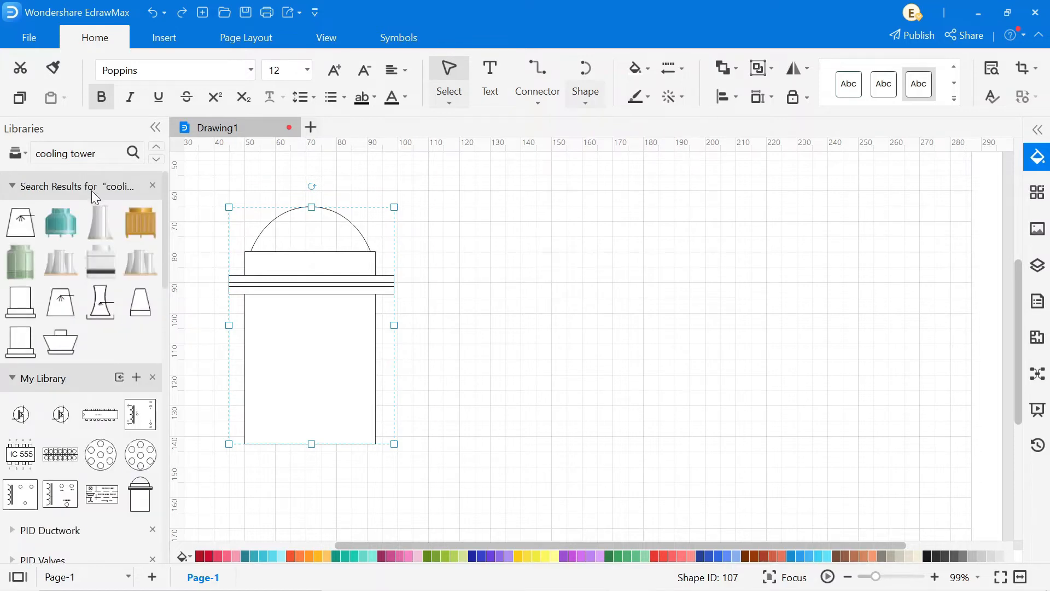
pyautogui.moveTo(104, 303)
pyautogui.mouseDown()
pyautogui.moveTo(950, 392)
pyautogui.moveTo(997, 455)
pyautogui.mouseUp()
pyautogui.scroll(-1, 632, 362)
pyautogui.click(82, 153)
pyautogui.write('turbin')
pyautogui.press('Return')
pyautogui.moveTo(100, 303); pyautogui.dragTo(852, 220)
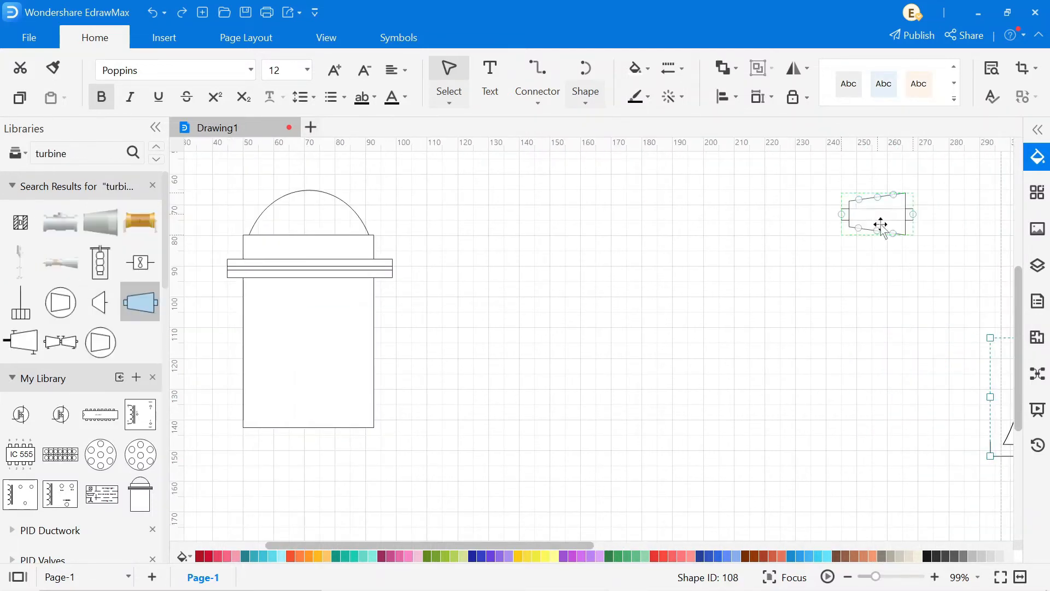
pyautogui.tripleClick(82, 154)
pyautogui.write('exchanger')
pyautogui.press('Return')
pyautogui.moveTo(141, 382); pyautogui.dragTo(871, 418)
# - Place pumps and a valve beside the reactor vessel from library searches
pyautogui.tripleClick(83, 153)
pyautogui.write('pump')
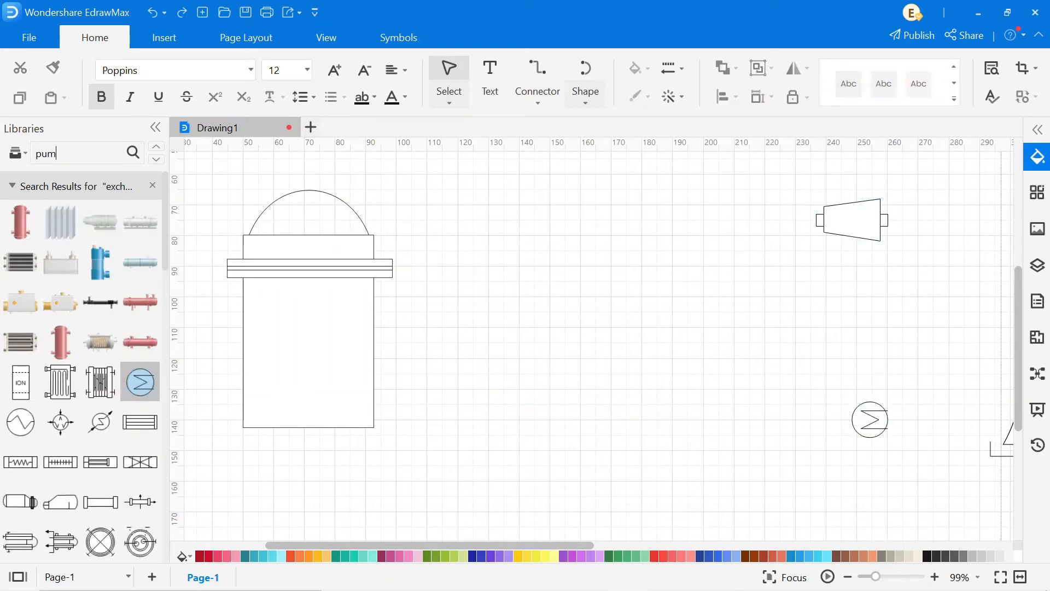
pyautogui.press('Return')
pyautogui.moveTo(101, 474); pyautogui.dragTo(942, 480)
pyautogui.scroll(-3, 805, 305)
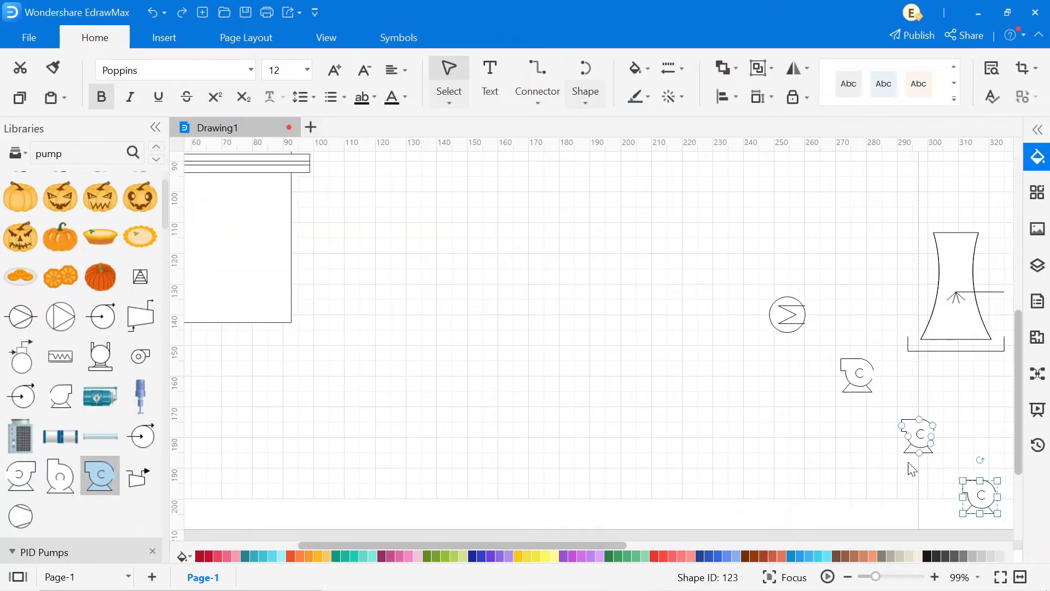
pyautogui.moveTo(101, 475)
pyautogui.mouseDown()
pyautogui.moveTo(603, 361)
pyautogui.moveTo(390, 291)
pyautogui.mouseUp()
pyautogui.tripleClick(82, 153)
pyautogui.write('valve')
pyautogui.press('Return')
pyautogui.scroll(-2, 82, 410)
pyautogui.scroll(3, 575, 329)
pyautogui.moveTo(20, 449); pyautogui.dragTo(421, 288)
pyautogui.click(492, 304)
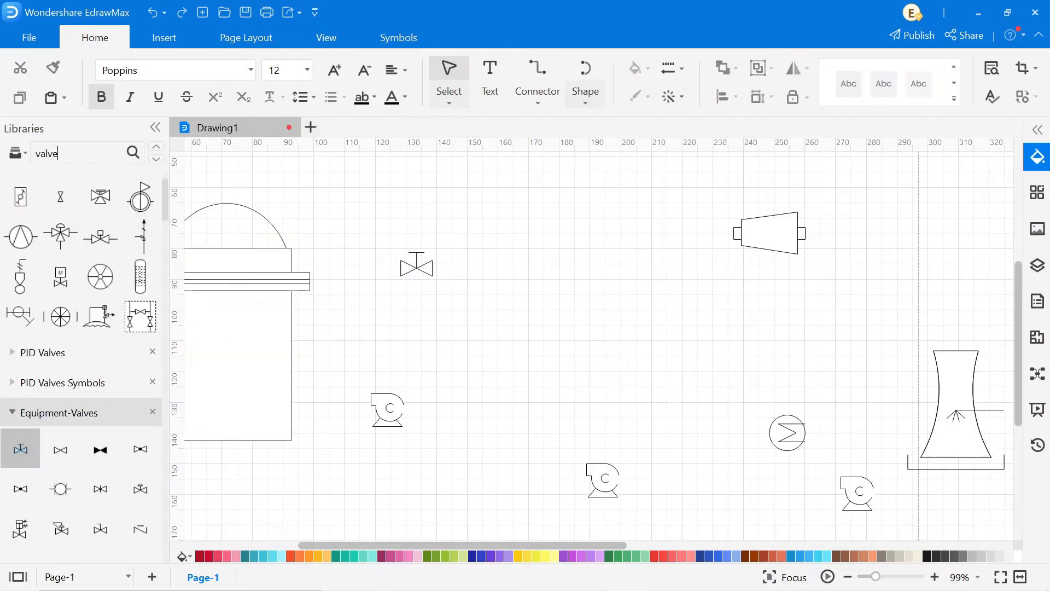
# - Place a filter below the reactor and a coiled vessel in the middle of the page
pyautogui.tripleClick(82, 153)
pyautogui.write('filter')
pyautogui.press('Return')
pyautogui.scroll(-2, 83, 370)
pyautogui.moveTo(21, 349); pyautogui.dragTo(330, 428)
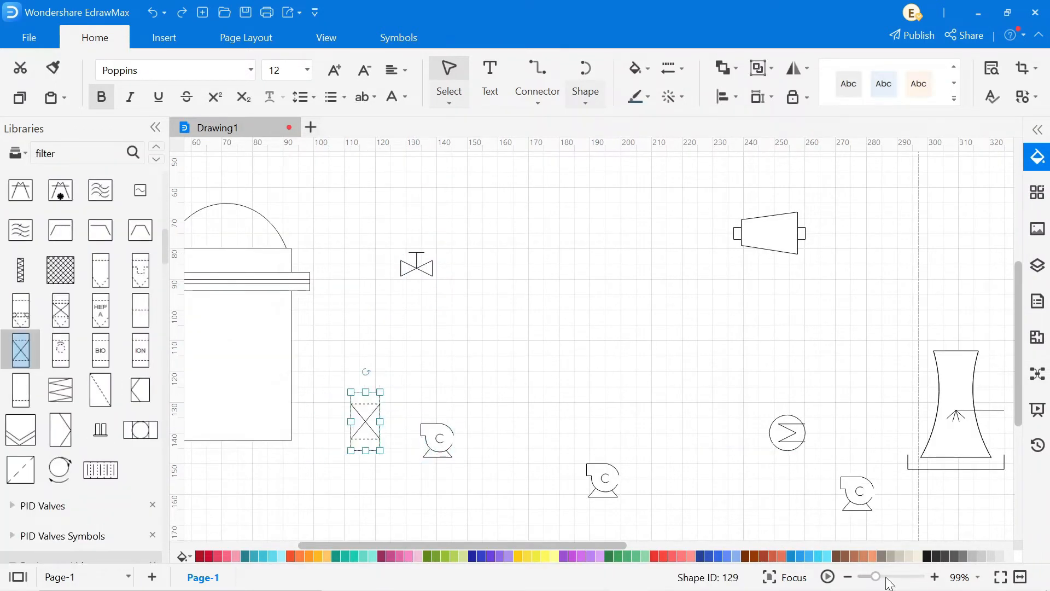
pyautogui.scroll(-3, 575, 328)
pyautogui.tripleClick(83, 153)
pyautogui.write('Vessel')
pyautogui.press('Return')
pyautogui.moveTo(22, 339)
pyautogui.mouseDown()
pyautogui.moveTo(530, 322)
pyautogui.moveTo(547, 336)
pyautogui.mouseUp()
pyautogui.click(642, 372)
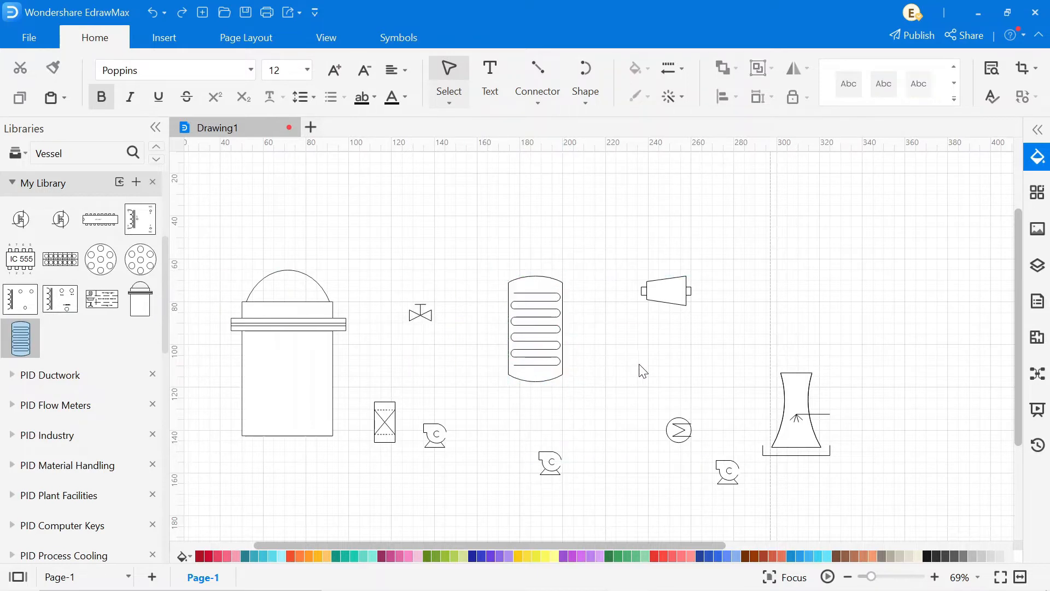
pyautogui.moveTo(636, 352); pyautogui.dragTo(632, 359)
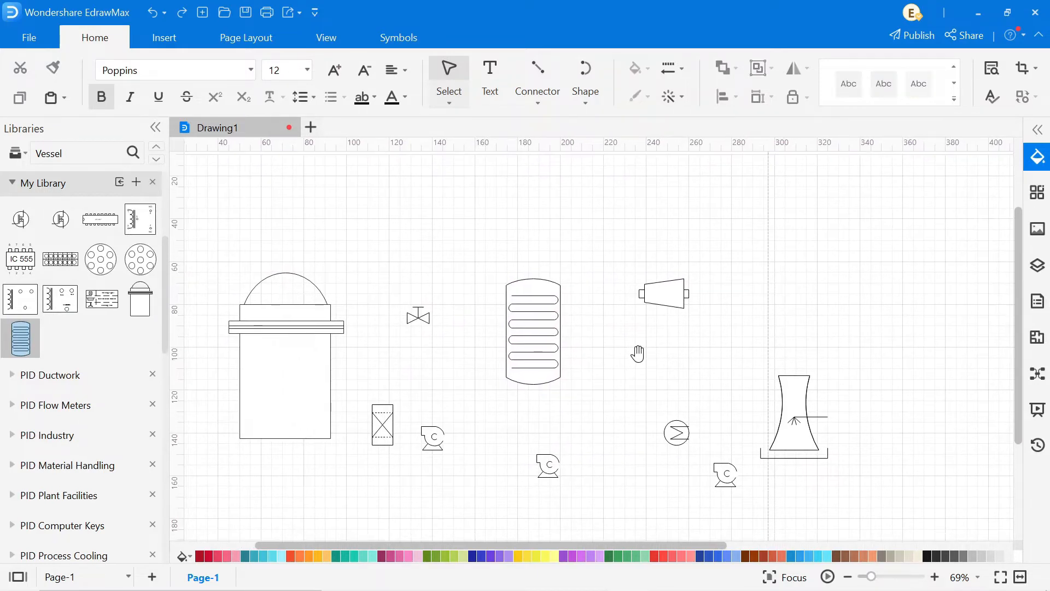
# - Reposition the reactor, filter, cooling tower and middle equipment into a tidier layout
pyautogui.click(289, 306)
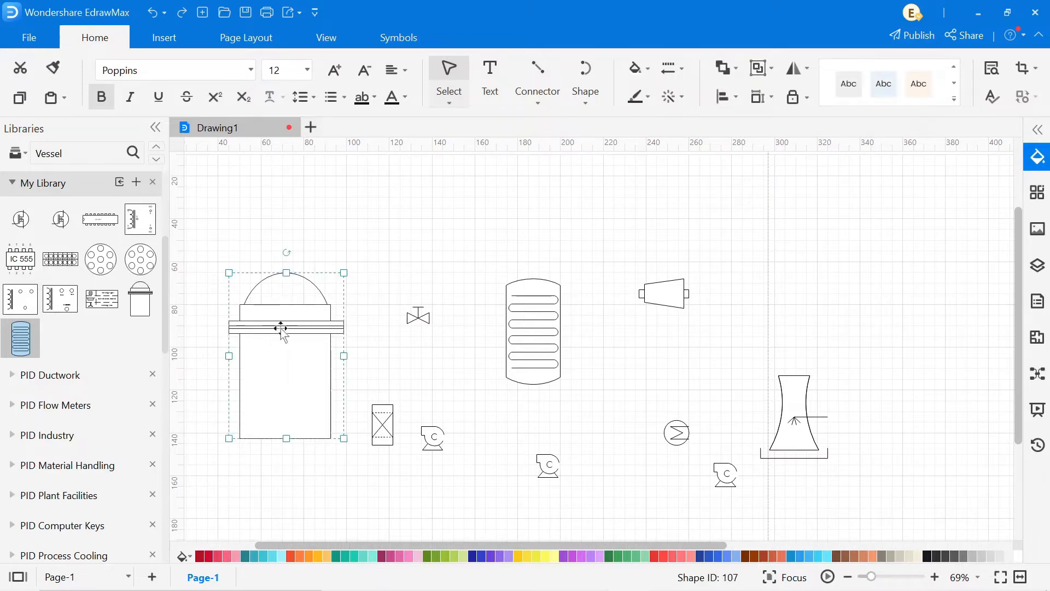
pyautogui.click(281, 330)
pyautogui.moveTo(213, 313); pyautogui.dragTo(353, 346)
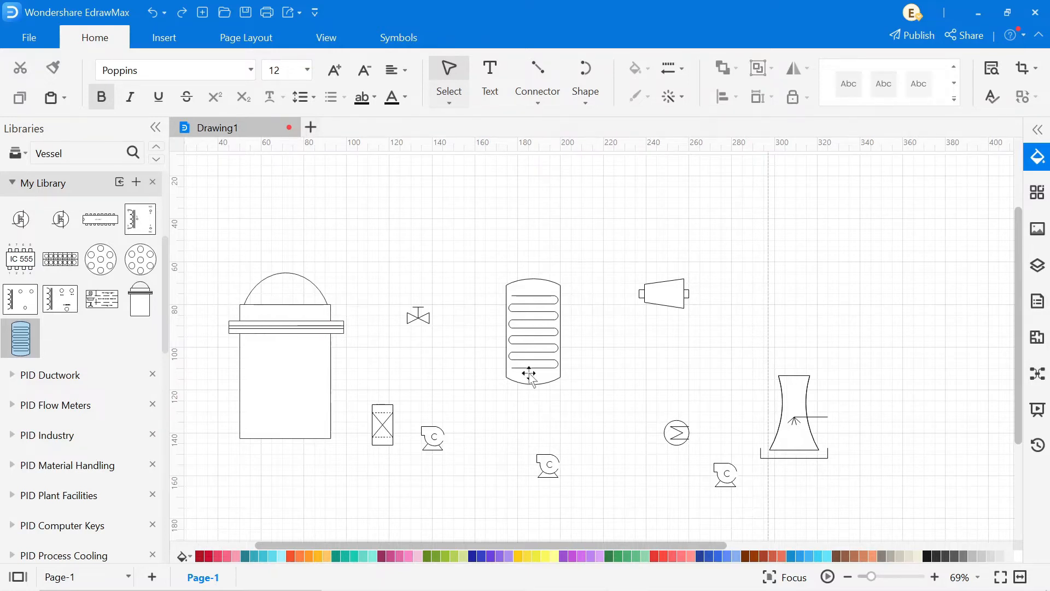
pyautogui.click(272, 341)
pyautogui.moveTo(794, 415); pyautogui.dragTo(952, 406)
pyautogui.moveTo(383, 424)
pyautogui.mouseDown()
pyautogui.moveTo(353, 433)
pyautogui.moveTo(336, 367)
pyautogui.moveTo(337, 381)
pyautogui.mouseUp()
pyautogui.moveTo(506, 332); pyautogui.dragTo(506, 303)
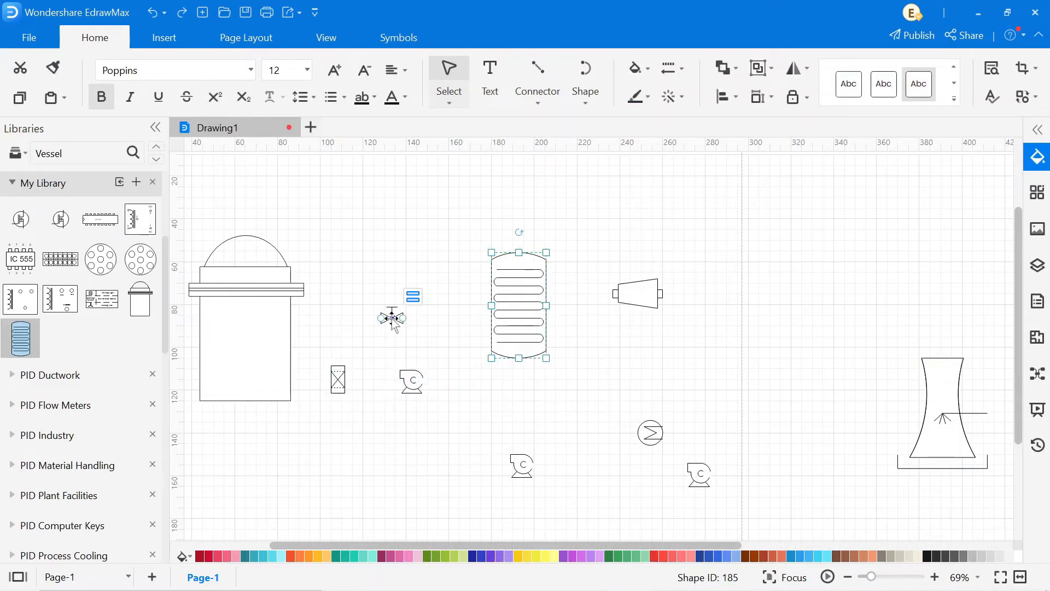
pyautogui.moveTo(393, 317); pyautogui.dragTo(410, 266)
pyautogui.moveTo(639, 292); pyautogui.dragTo(649, 256)
pyautogui.hscroll(3, 648, 257)
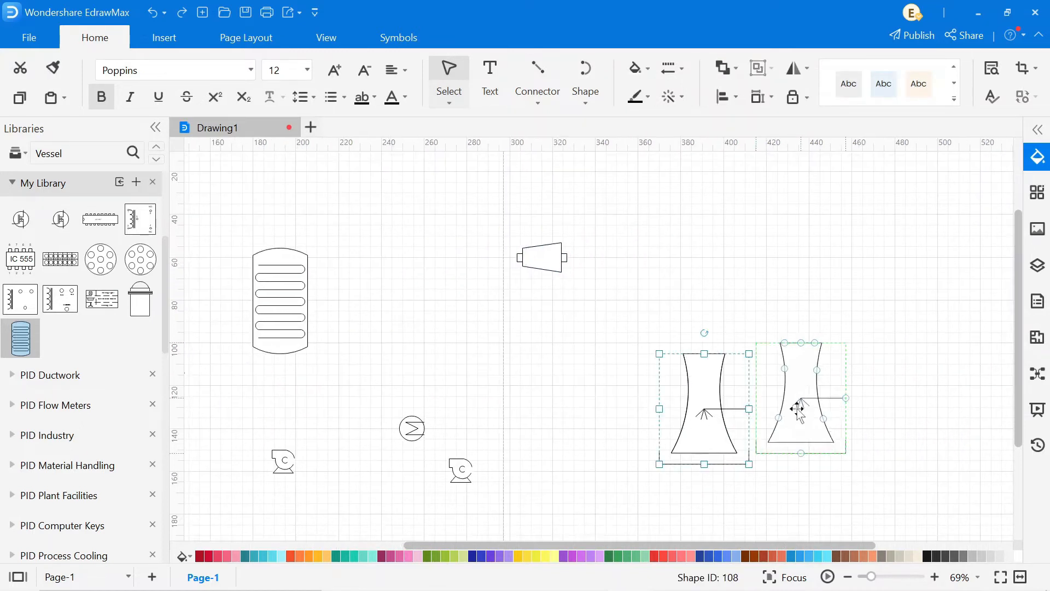
# - Reposition the pumps and cooling tower along the lower part of the layout
pyautogui.moveTo(706, 402); pyautogui.dragTo(809, 407)
pyautogui.moveTo(410, 427); pyautogui.dragTo(462, 469)
pyautogui.moveTo(556, 381); pyautogui.dragTo(664, 439)
pyautogui.moveTo(283, 461); pyautogui.dragTo(403, 427)
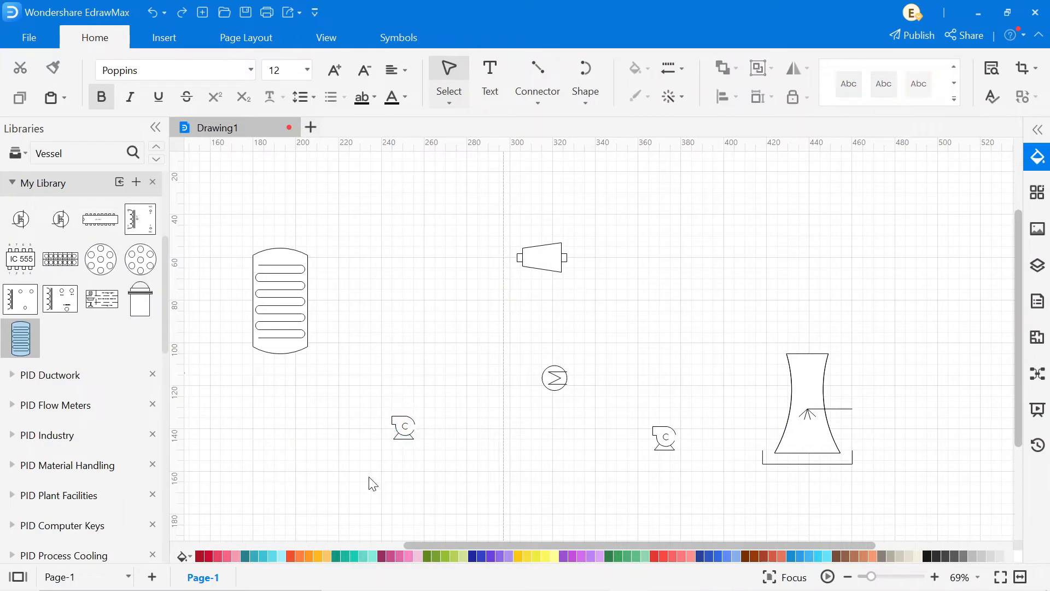
pyautogui.click(370, 484)
pyautogui.moveTo(541, 258); pyautogui.dragTo(548, 263)
# - Search for 'source' and place an AC source generator right of the turbine
pyautogui.click(83, 154)
pyautogui.write('source')
pyautogui.press('Return')
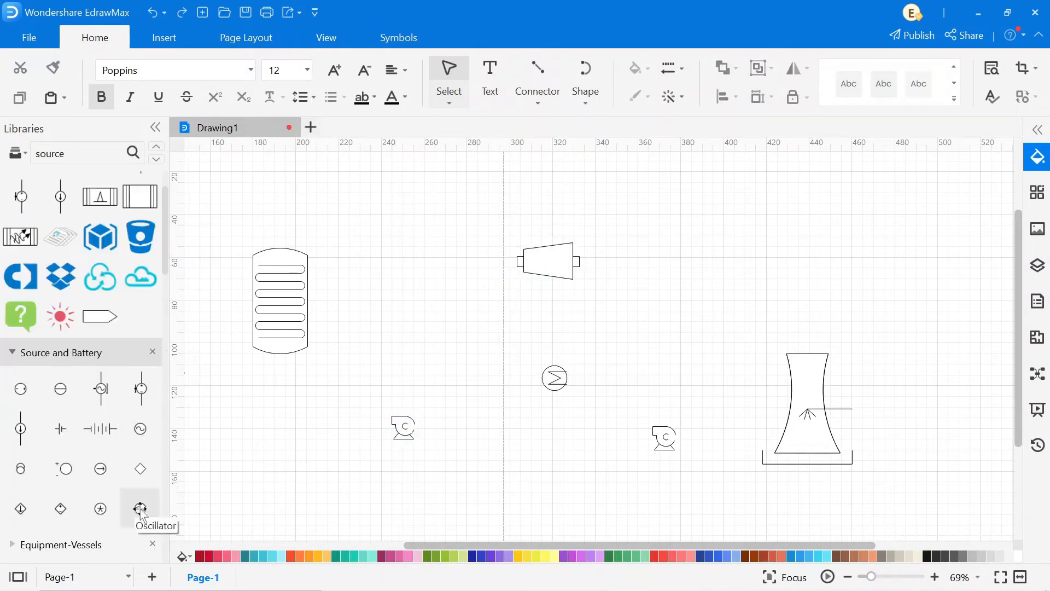
pyautogui.moveTo(140, 429); pyautogui.dragTo(661, 267)
pyautogui.click(747, 300)
pyautogui.scroll(-2, 837, 534)
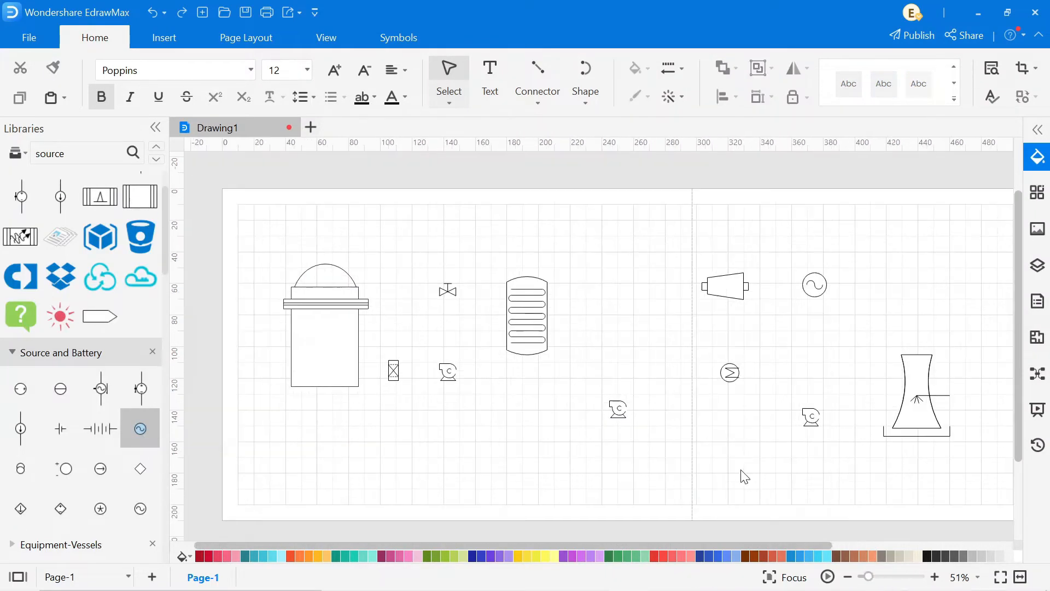
pyautogui.scroll(-1, 665, 444)
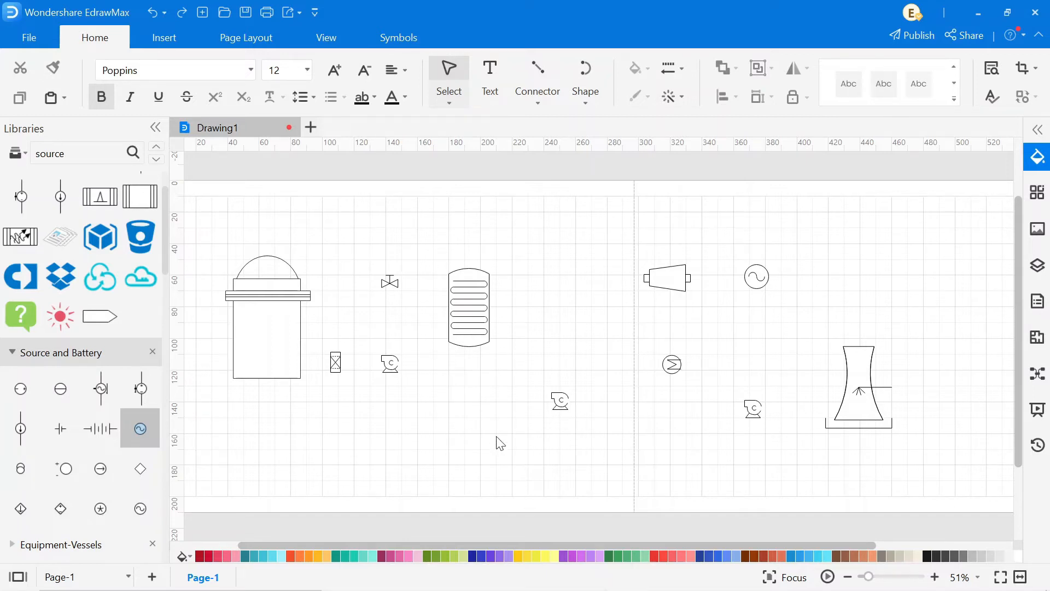
pyautogui.moveTo(871, 577); pyautogui.dragTo(871, 578)
pyautogui.moveTo(722, 493); pyautogui.dragTo(755, 490)
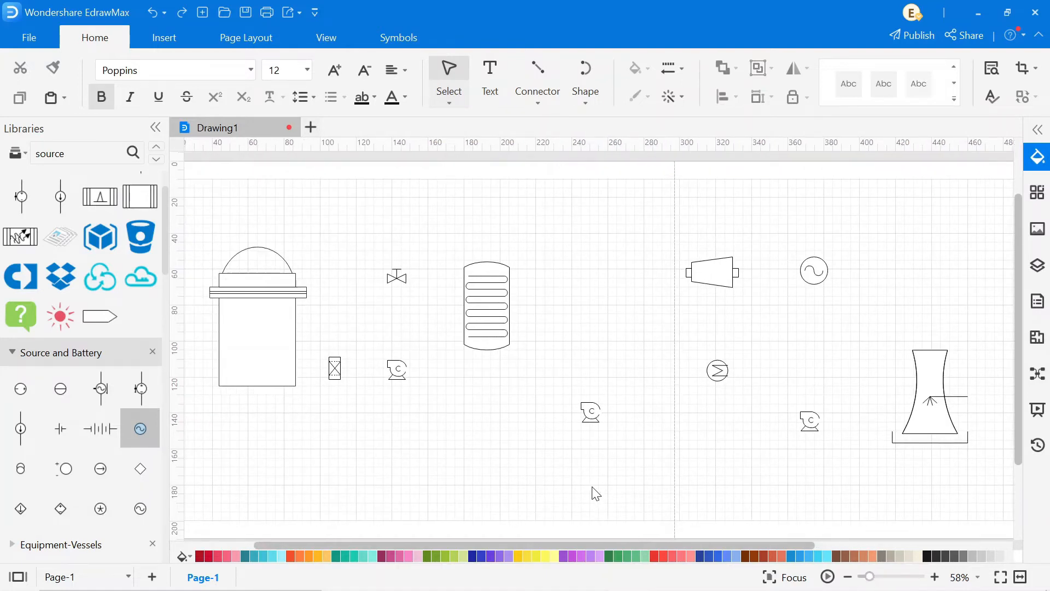
# - Pipe the reactor to the valve and filter with right-angle connectors, undoing misplaced lines
pyautogui.click(544, 107)
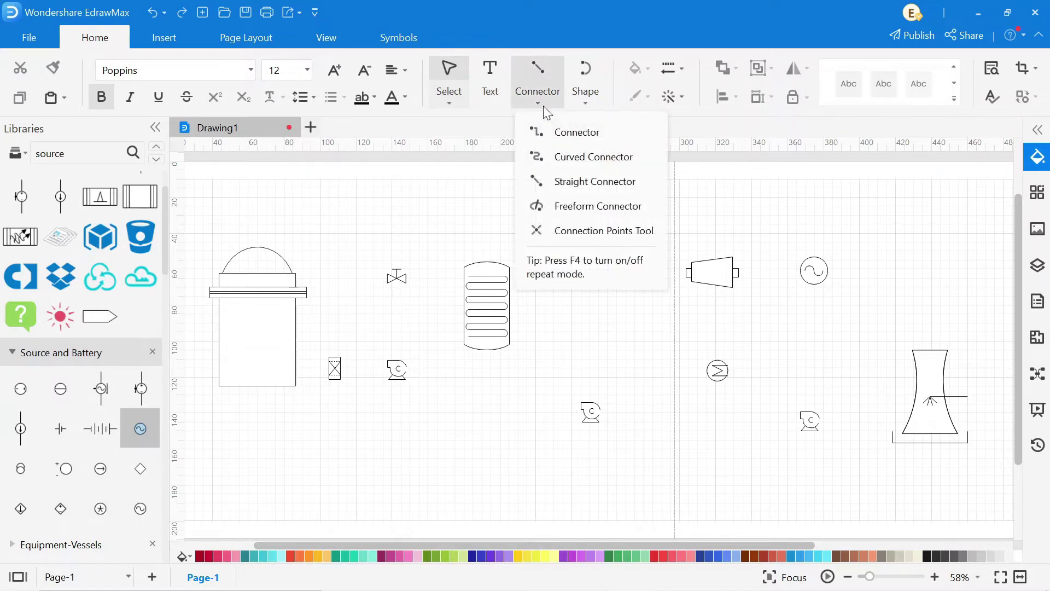
pyautogui.click(551, 136)
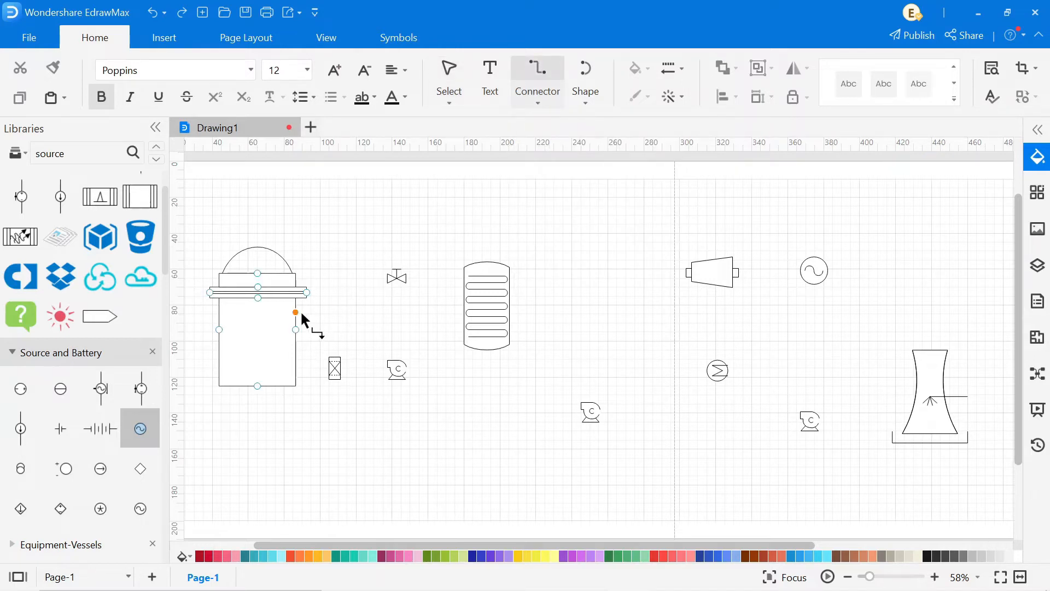
pyautogui.moveTo(296, 311); pyautogui.dragTo(387, 278)
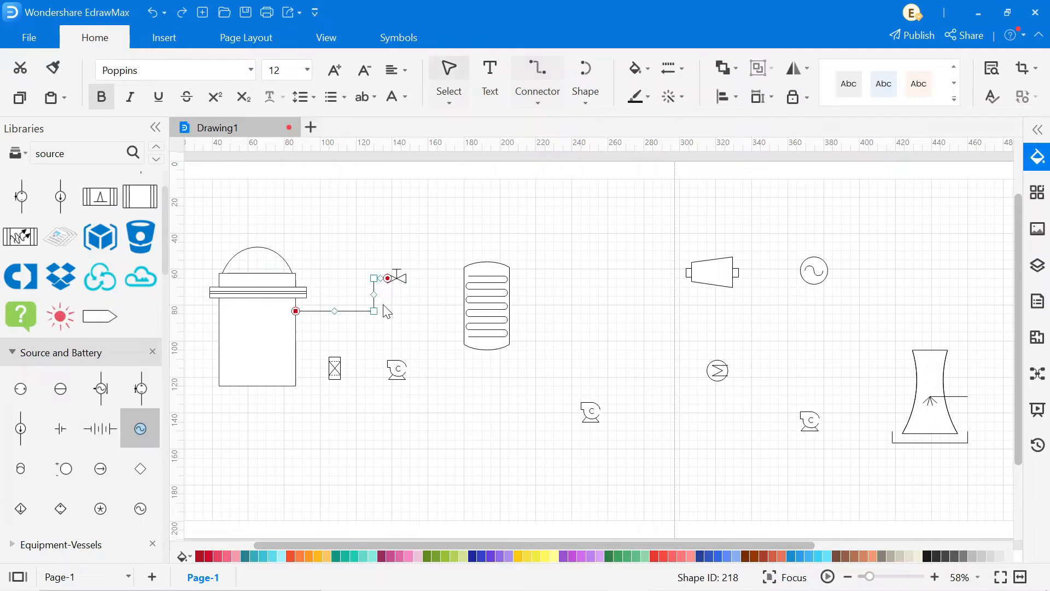
pyautogui.click(538, 78)
pyautogui.moveTo(405, 279); pyautogui.dragTo(464, 283)
pyautogui.click(154, 13)
pyautogui.hotkey('ctrl', 'shift', 'c')
pyautogui.moveTo(296, 366); pyautogui.dragTo(388, 369)
pyautogui.click(537, 78)
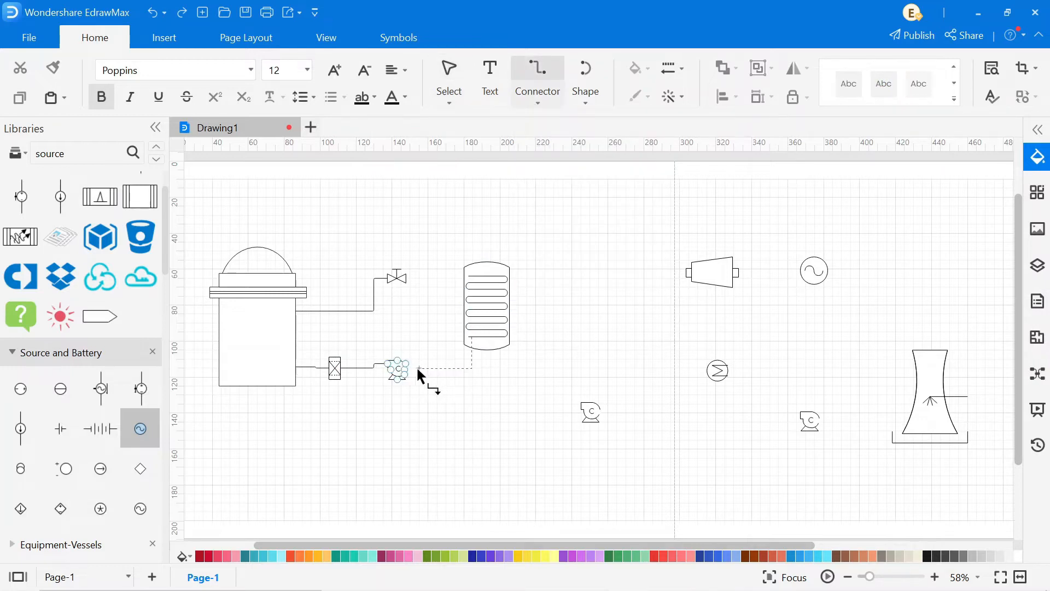
pyautogui.moveTo(470, 337); pyautogui.dragTo(404, 370)
pyautogui.click(154, 13)
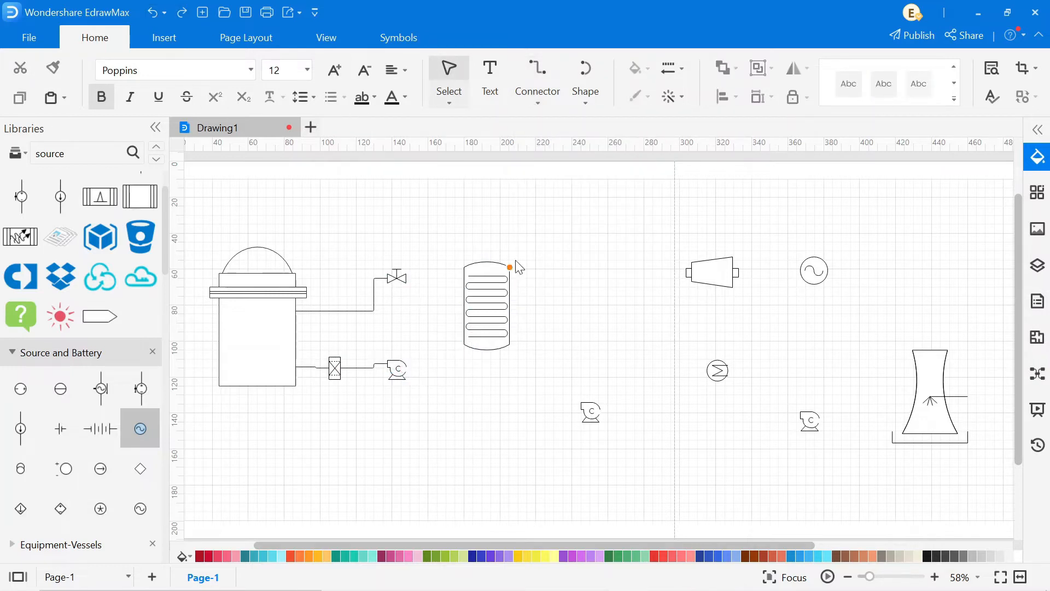
# - Connect the coil vessel to the pump, valve, turbine and lower pump with right-angle lines
pyautogui.click(538, 102)
pyautogui.click(607, 164)
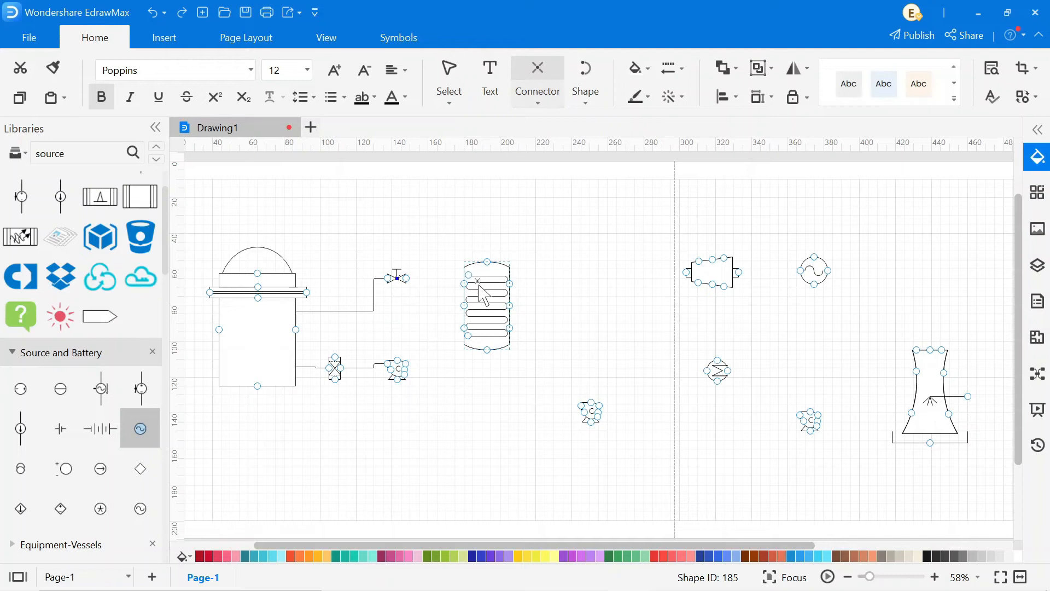
pyautogui.moveTo(467, 336); pyautogui.dragTo(405, 369)
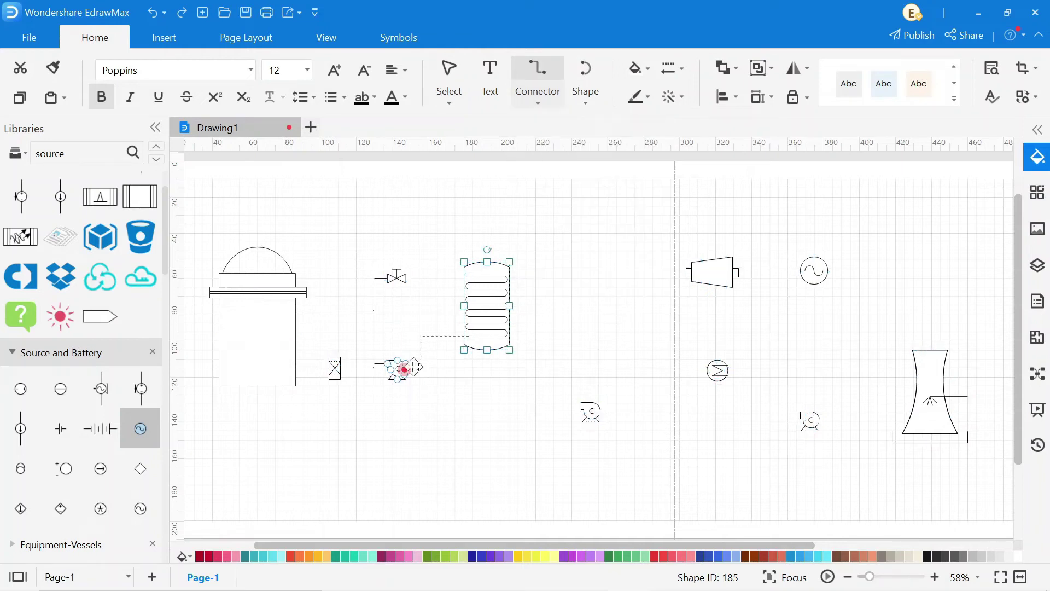
pyautogui.click(537, 102)
pyautogui.click(607, 165)
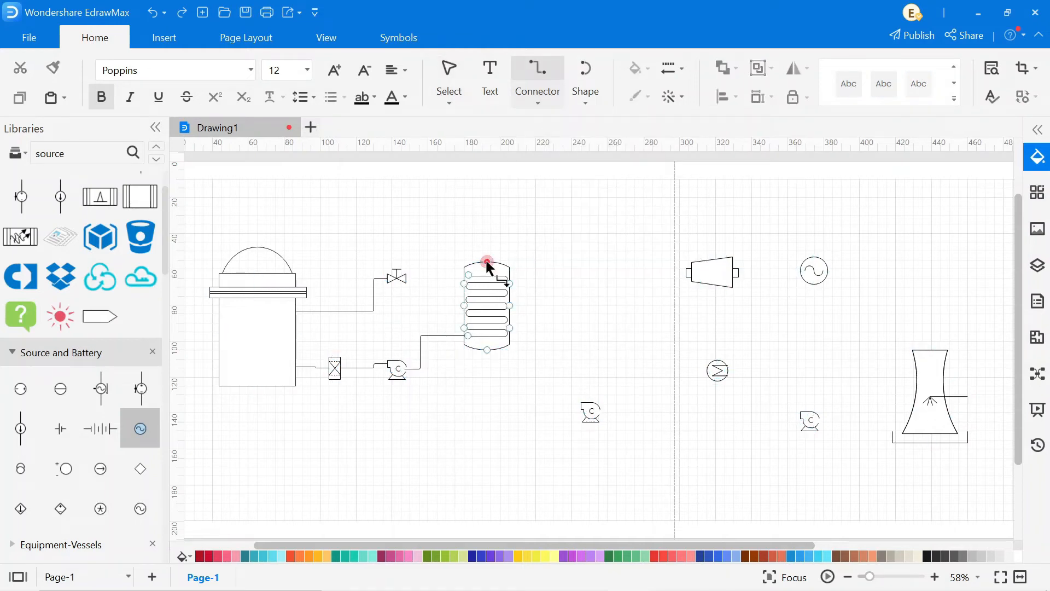
pyautogui.moveTo(488, 263); pyautogui.dragTo(697, 266)
pyautogui.click(538, 82)
pyautogui.moveTo(487, 351); pyautogui.dragTo(585, 415)
pyautogui.hscroll(1, 538, 328)
pyautogui.click(538, 82)
pyautogui.moveTo(437, 285); pyautogui.dragTo(376, 283)
pyautogui.click(455, 427)
# - Pipe the condenser to the lower pump, turbine, pump and cooling tower
pyautogui.moveTo(484, 460); pyautogui.dragTo(326, 450)
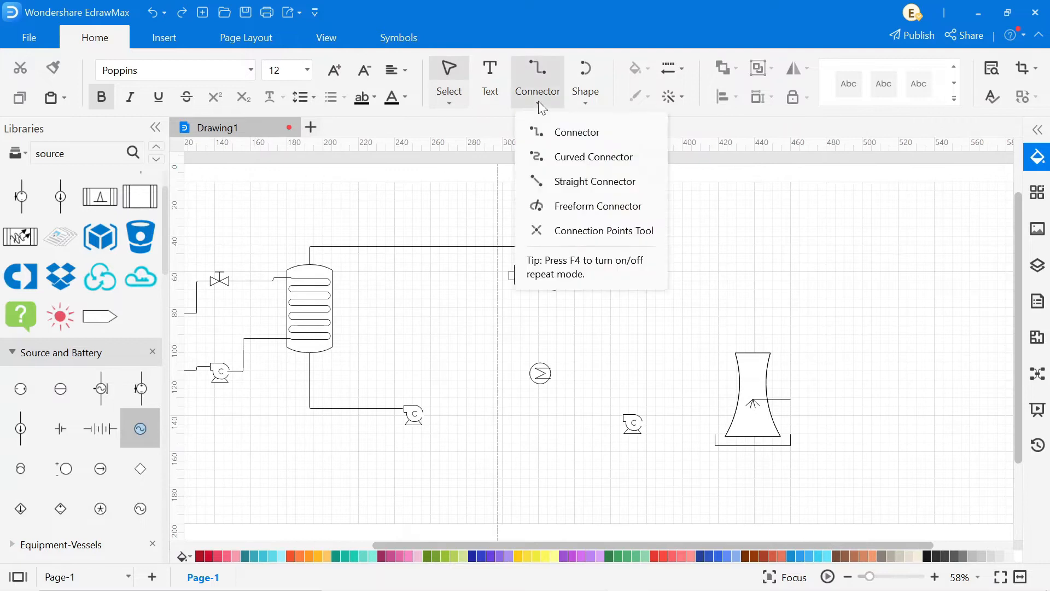
pyautogui.click(542, 134)
pyautogui.moveTo(422, 414)
pyautogui.mouseDown()
pyautogui.moveTo(541, 379)
pyautogui.moveTo(535, 289)
pyautogui.mouseUp()
pyautogui.moveTo(549, 456); pyautogui.dragTo(489, 450)
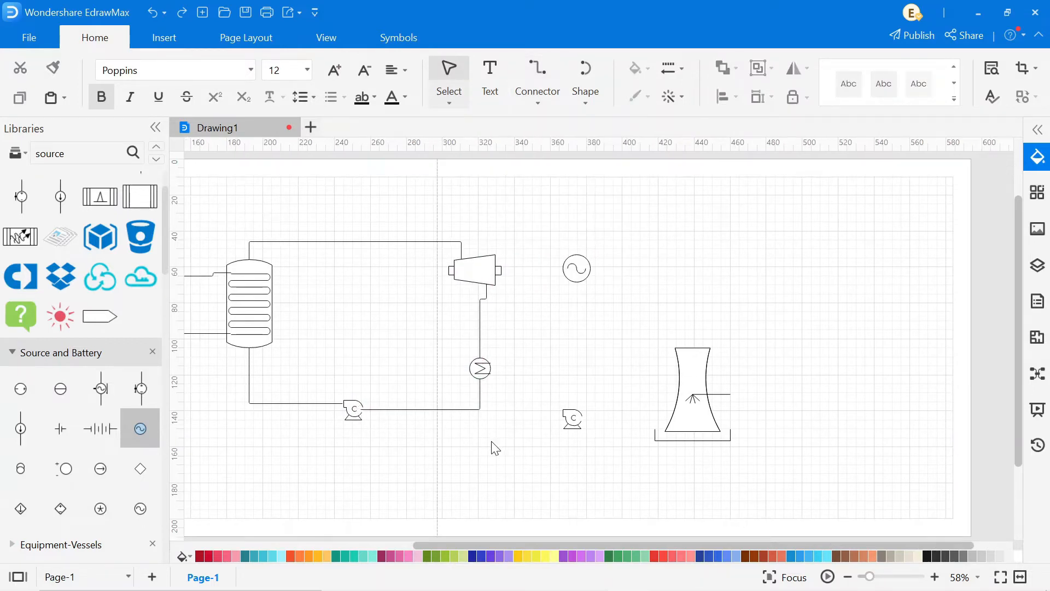
pyautogui.hotkey('ctrl', 'shift', 'd')
pyautogui.click(878, 577)
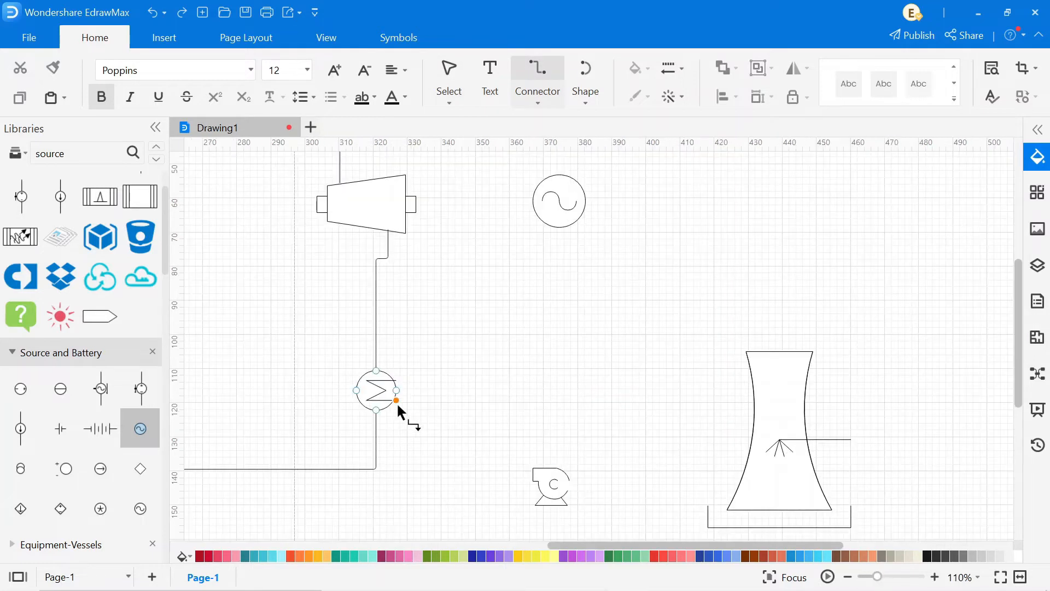
pyautogui.moveTo(404, 417); pyautogui.dragTo(533, 475)
pyautogui.moveTo(397, 390); pyautogui.dragTo(715, 436)
pyautogui.scroll(-2, 608, 271)
pyautogui.moveTo(478, 413); pyautogui.dragTo(739, 414)
pyautogui.press('Escape')
pyautogui.scroll(-3, 443, 274)
# - Connect the turbine to the generator with two straightened lines
pyautogui.moveTo(441, 274); pyautogui.dragTo(560, 393)
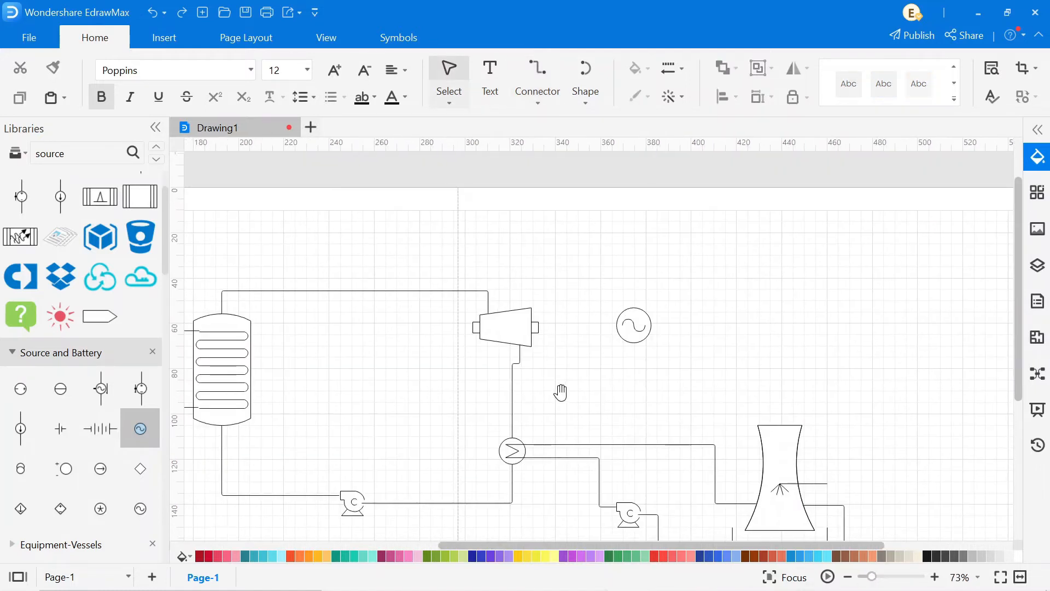
pyautogui.click(538, 78)
pyautogui.scroll(4, 567, 304)
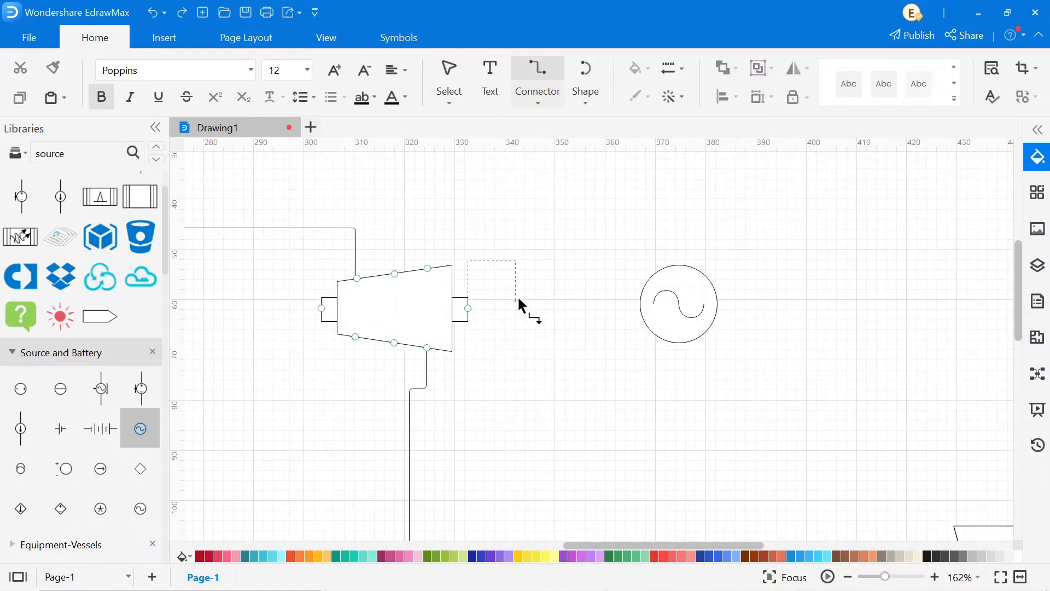
pyautogui.moveTo(468, 263); pyautogui.dragTo(645, 292)
pyautogui.click(538, 78)
pyautogui.moveTo(468, 320); pyautogui.dragTo(648, 327)
pyautogui.moveTo(539, 352); pyautogui.dragTo(539, 327)
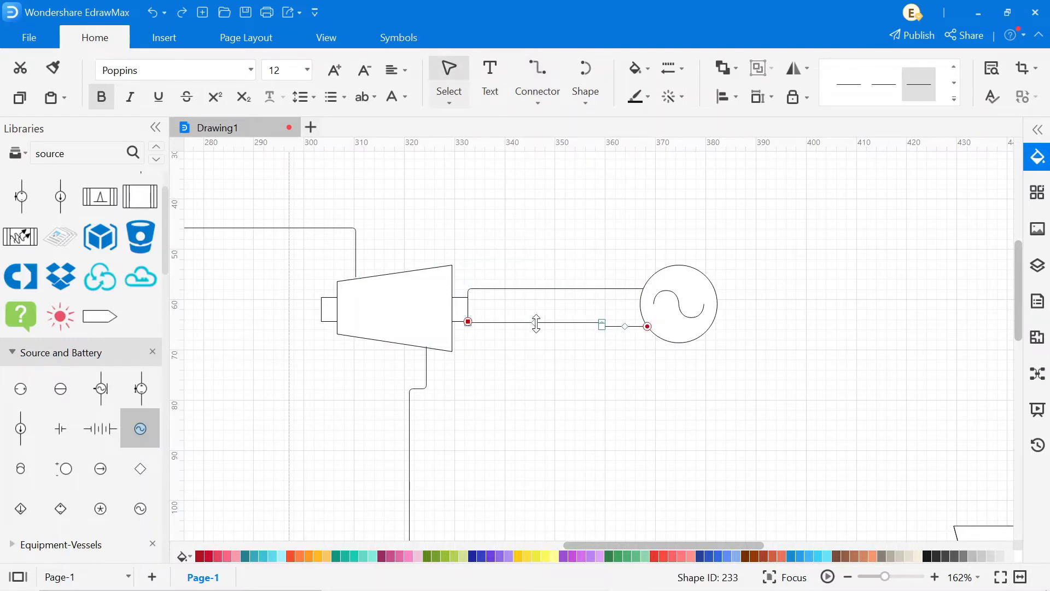
pyautogui.click(673, 320)
pyautogui.click(673, 439)
pyautogui.scroll(-5, 674, 439)
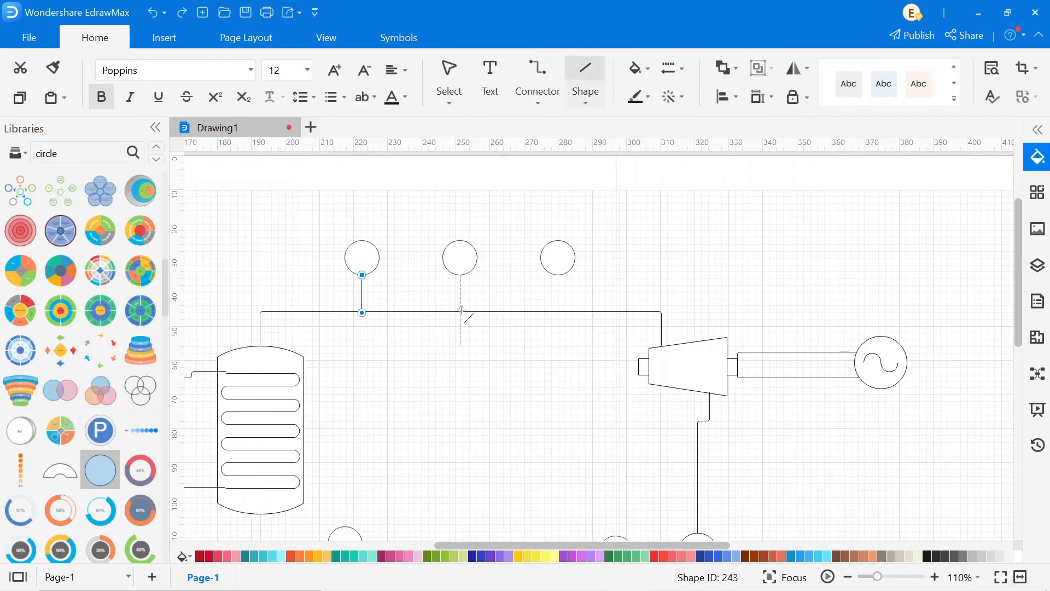
pyautogui.moveTo(616, 433)
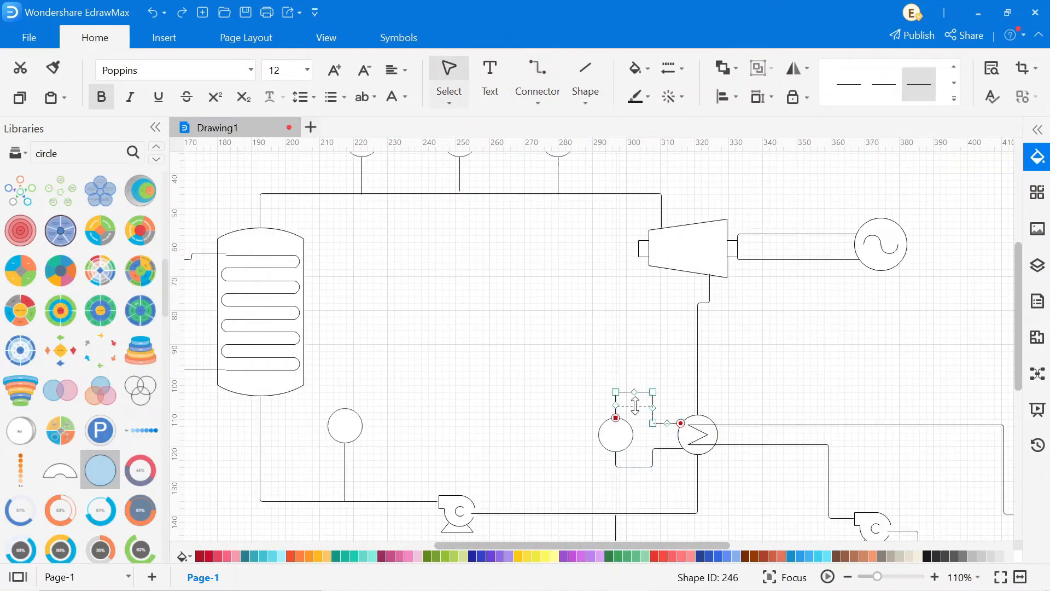
# - Clear the selection after tying the circle instrument bubbles into the piping
pyautogui.click(691, 378)
pyautogui.scroll(-5, 691, 378)
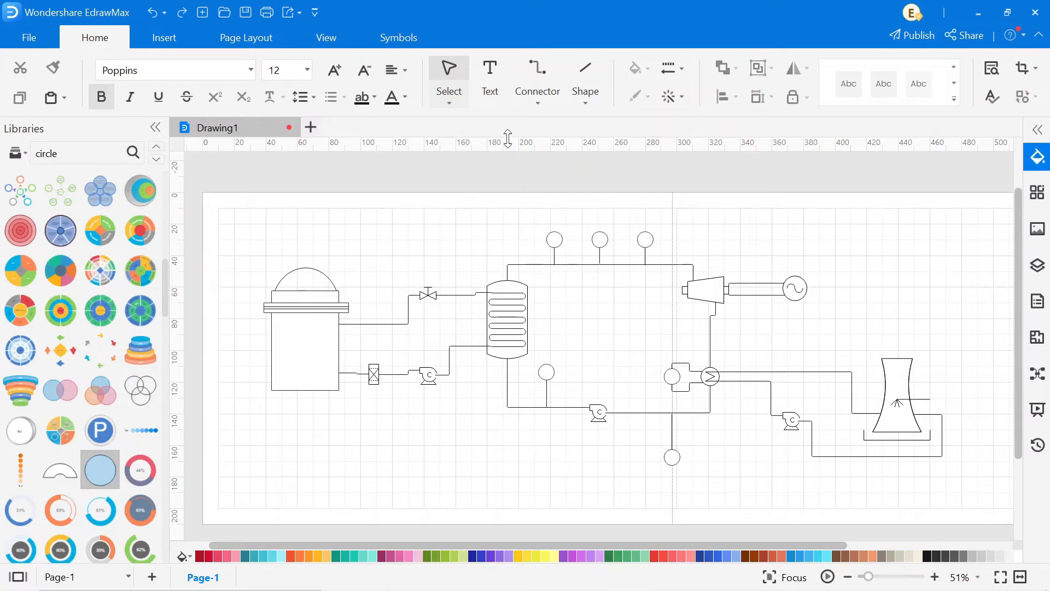
# - Set the default text size to 11 in Options > Default Setting and return to the canvas
pyautogui.click(491, 75)
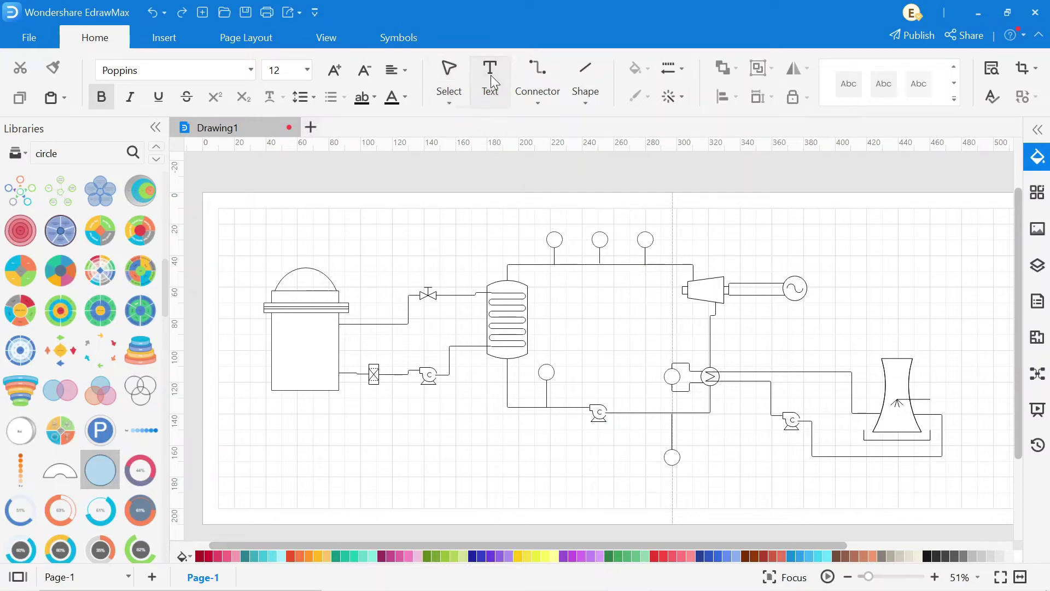
pyautogui.click(27, 37)
pyautogui.click(50, 554)
pyautogui.click(215, 222)
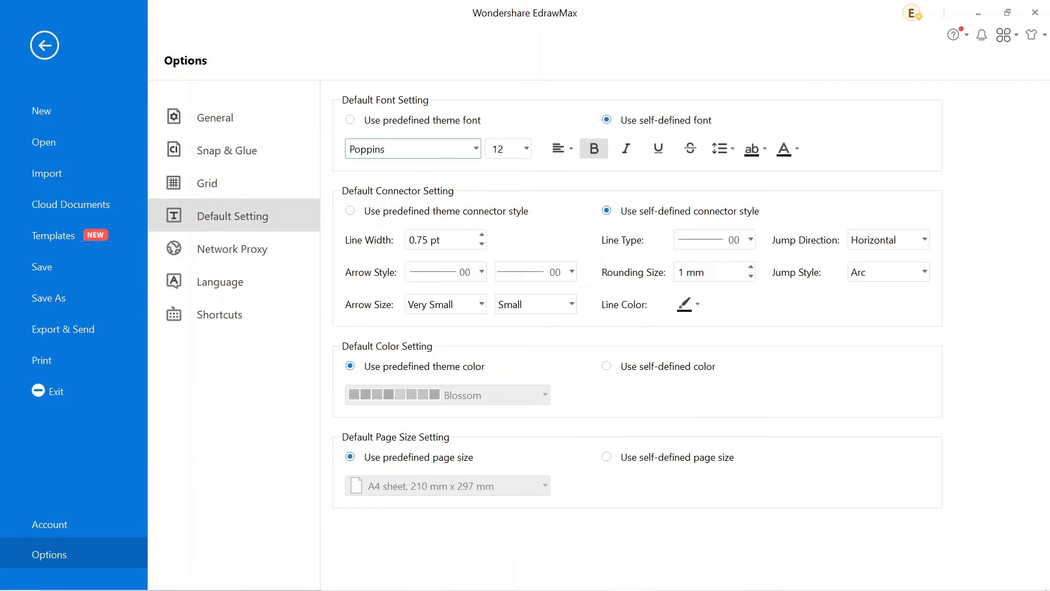
pyautogui.click(479, 150)
pyautogui.click(502, 150)
pyautogui.click(527, 150)
pyautogui.click(498, 294)
pyautogui.click(45, 45)
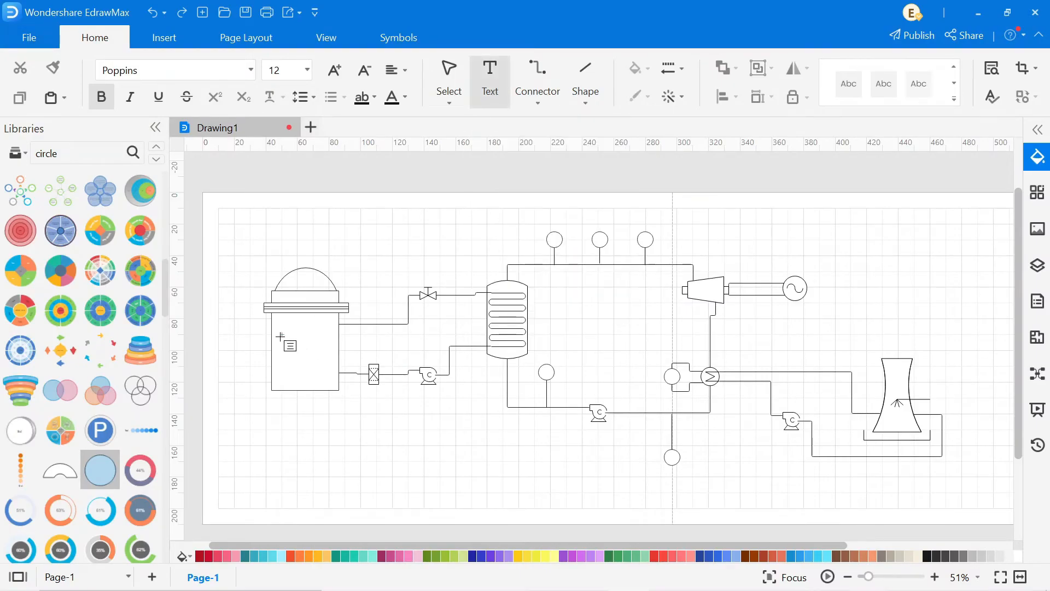
# - Label the Nuclear Reactor, Filter, control valve and primary pump with text boxes
pyautogui.moveTo(282, 335); pyautogui.dragTo(325, 360)
pyautogui.write('Nuclear')
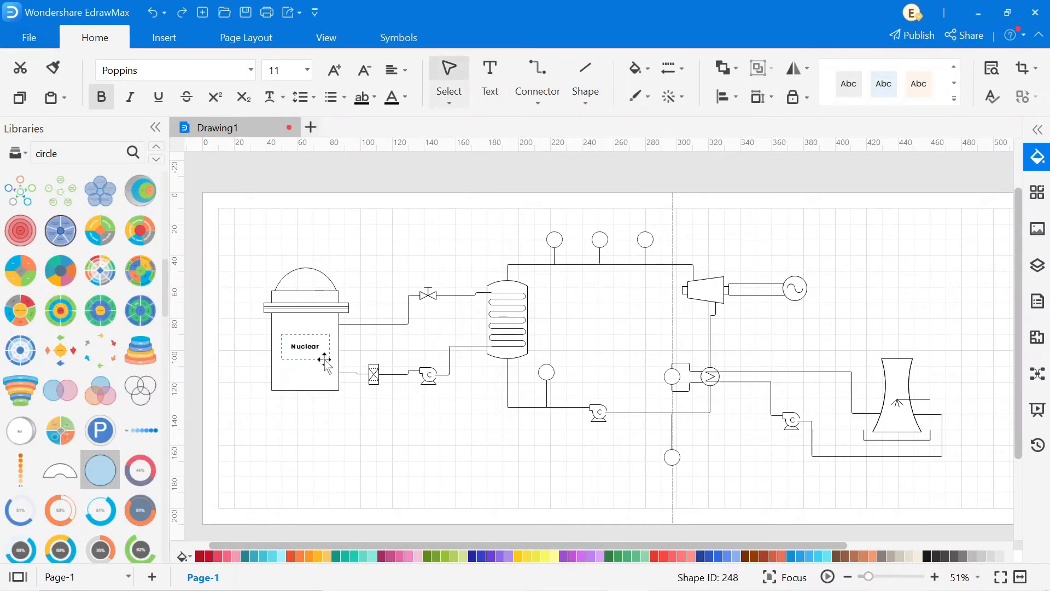
pyautogui.press('Return')
pyautogui.click(452, 325)
pyautogui.hotkey('ctrl', '2')
pyautogui.moveTo(365, 389); pyautogui.dragTo(408, 417)
pyautogui.write('Filter')
pyautogui.click(422, 478)
pyautogui.scroll(5, 422, 479)
pyautogui.hotkey('ctrl', '2')
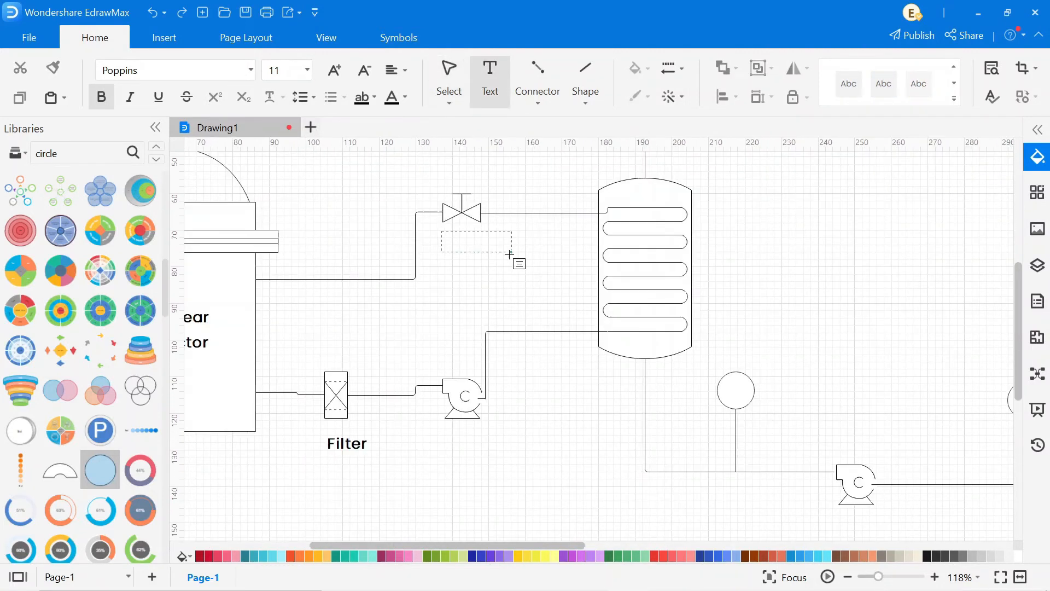
pyautogui.moveTo(443, 213); pyautogui.dragTo(509, 263)
pyautogui.write('Control Valve')
pyautogui.moveTo(436, 444)
pyautogui.mouseDown()
pyautogui.moveTo(509, 476)
pyautogui.moveTo(442, 500)
pyautogui.mouseUp()
pyautogui.write('Primary Pump')
# - Label the heat exchanger, lower pump, feed pump and Turbine
pyautogui.hotkey('ctrl', '2')
pyautogui.moveTo(574, 287); pyautogui.dragTo(632, 328)
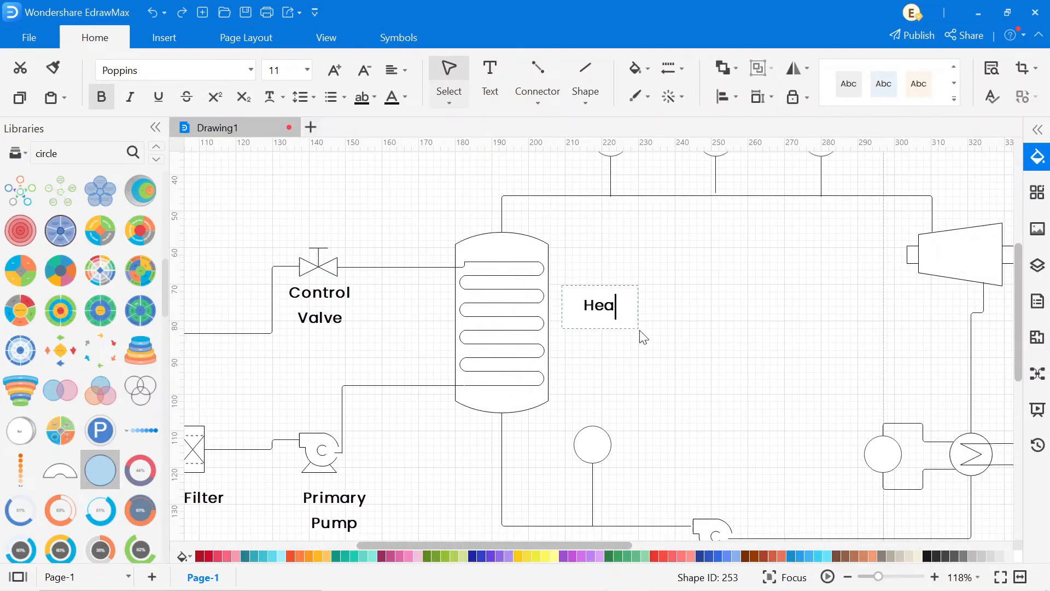
pyautogui.write('Heat Exchanger')
pyautogui.moveTo(740, 331); pyautogui.dragTo(608, 197)
pyautogui.hotkey('ctrl', '2')
pyautogui.moveTo(583, 492); pyautogui.dragTo(657, 525)
pyautogui.write('Feed Pump')
pyautogui.moveTo(410, 501); pyautogui.dragTo(312, 492)
pyautogui.hotkey('ctrl', '2')
pyautogui.click(679, 209)
pyautogui.write('Turbine')
pyautogui.click(845, 304)
# - Label the second Heat exchanger, the right Pump and the cooling tower
pyautogui.hotkey('ctrl', '2')
pyautogui.write('Heat exchanger')
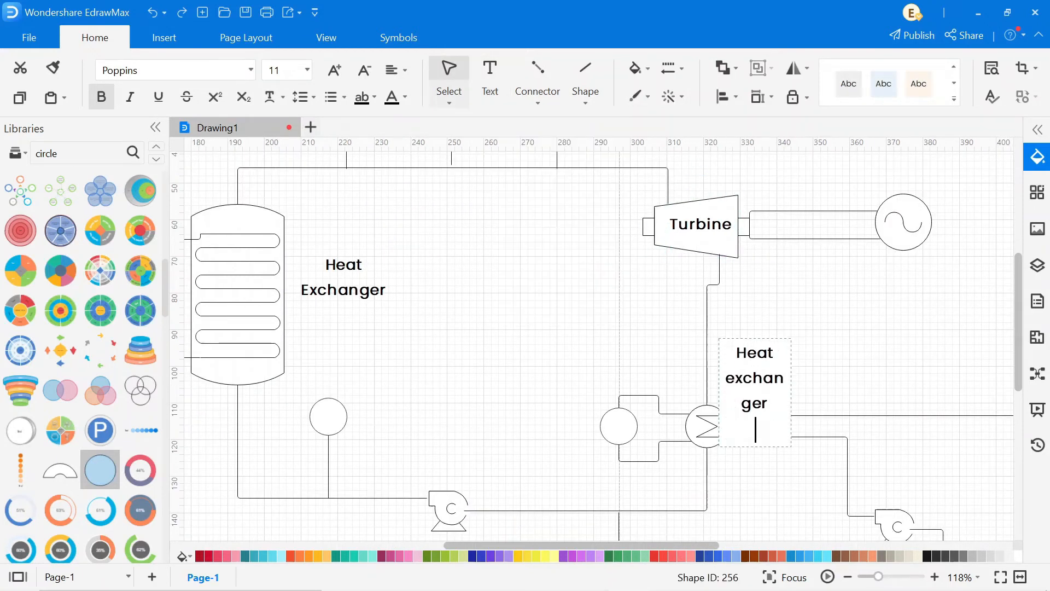
pyautogui.click(858, 373)
pyautogui.moveTo(857, 373); pyautogui.dragTo(615, 231)
pyautogui.hotkey('ctrl', '2')
pyautogui.click(601, 423)
pyautogui.write('Pump')
pyautogui.moveTo(738, 329); pyautogui.dragTo(682, 320)
pyautogui.doubleClick(895, 206)
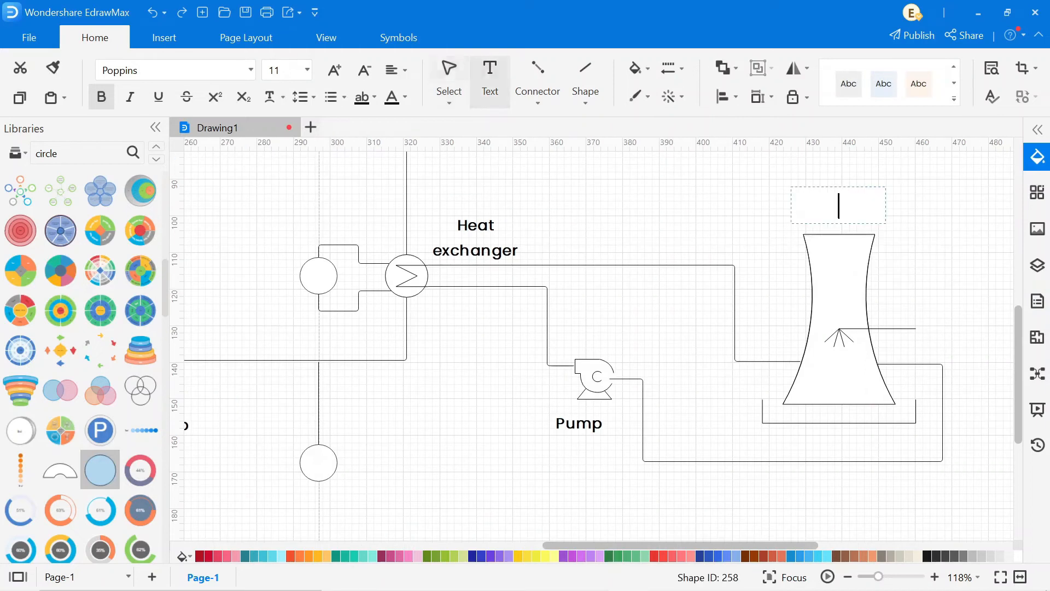
pyautogui.write('Cooling Tower')
# - Mark the instrument circles TT, PT, FT, PI, LT and TG
pyautogui.moveTo(739, 247); pyautogui.dragTo(854, 427)
pyautogui.moveTo(656, 247); pyautogui.dragTo(854, 428)
pyautogui.click(402, 185)
pyautogui.write('FT')
pyautogui.click(297, 185)
pyautogui.write('PT')
pyautogui.moveTo(361, 349); pyautogui.dragTo(640, 349)
pyautogui.click(475, 185)
pyautogui.write('TT')
pyautogui.click(456, 493)
pyautogui.write('PI')
pyautogui.scroll(-5, 525, 329)
pyautogui.doubleClick(679, 472)
pyautogui.write('TG')
pyautogui.moveTo(608, 477)
pyautogui.mouseDown()
pyautogui.moveTo(603, 505)
pyautogui.moveTo(594, 499)
pyautogui.mouseUp()
pyautogui.press('Tab')
pyautogui.write('LT')
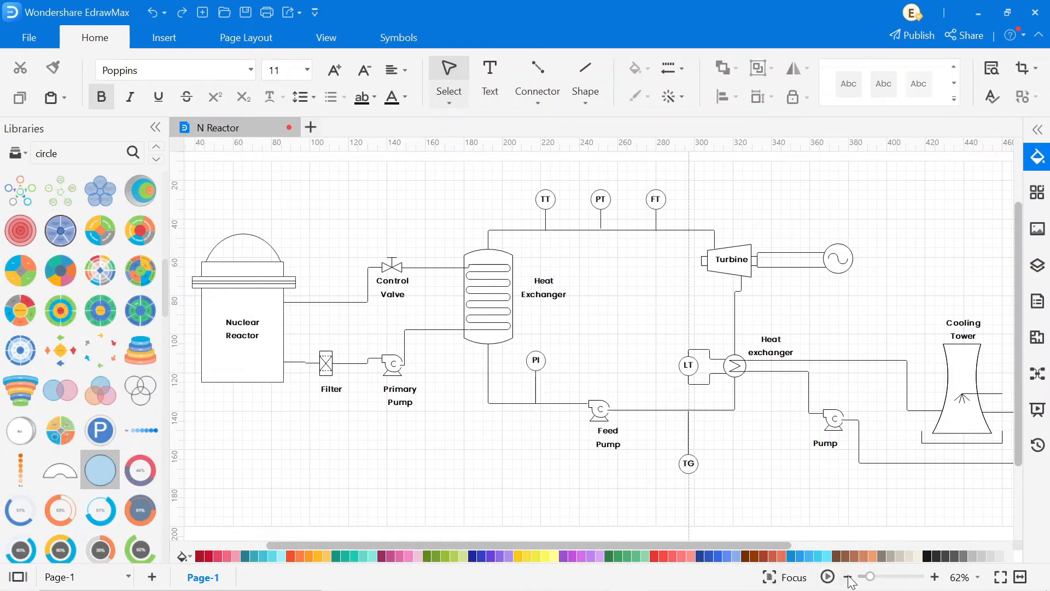
# - Zoom out, collapse the Libraries panel and set a white page background via Page Layout
pyautogui.click(850, 578)
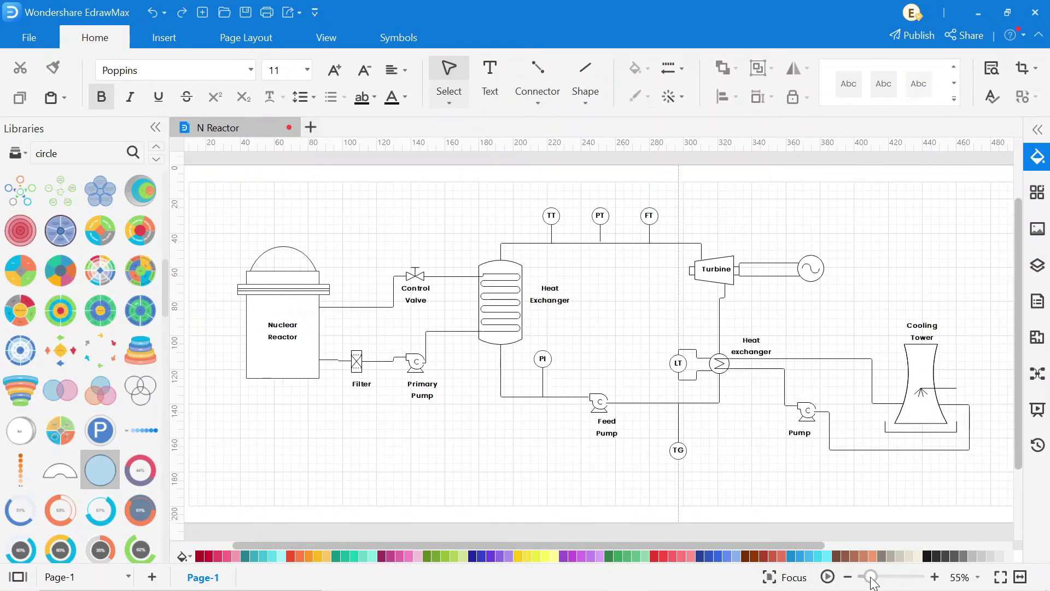
pyautogui.click(154, 131)
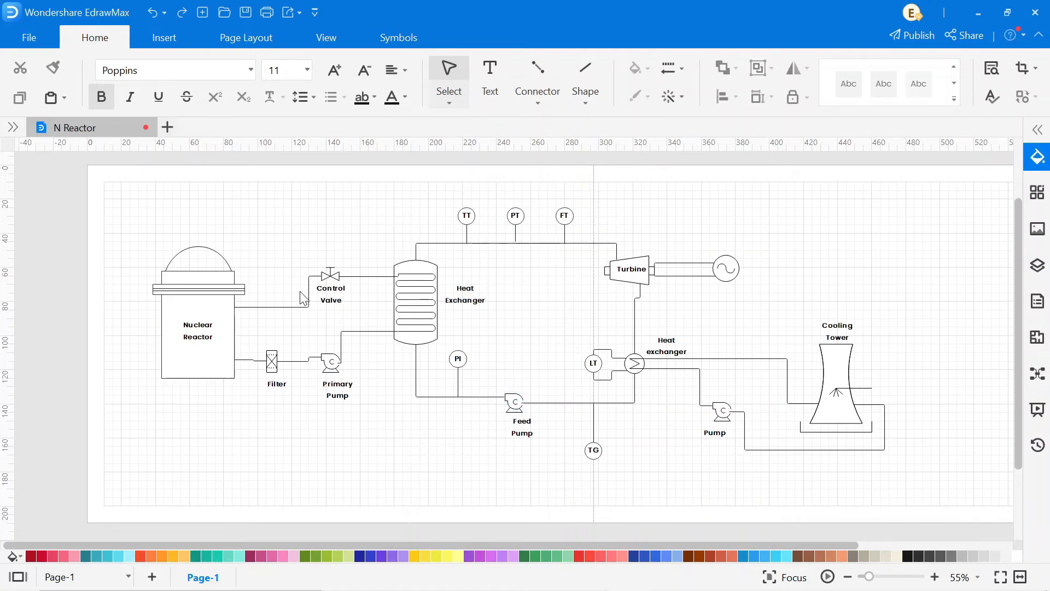
pyautogui.click(258, 39)
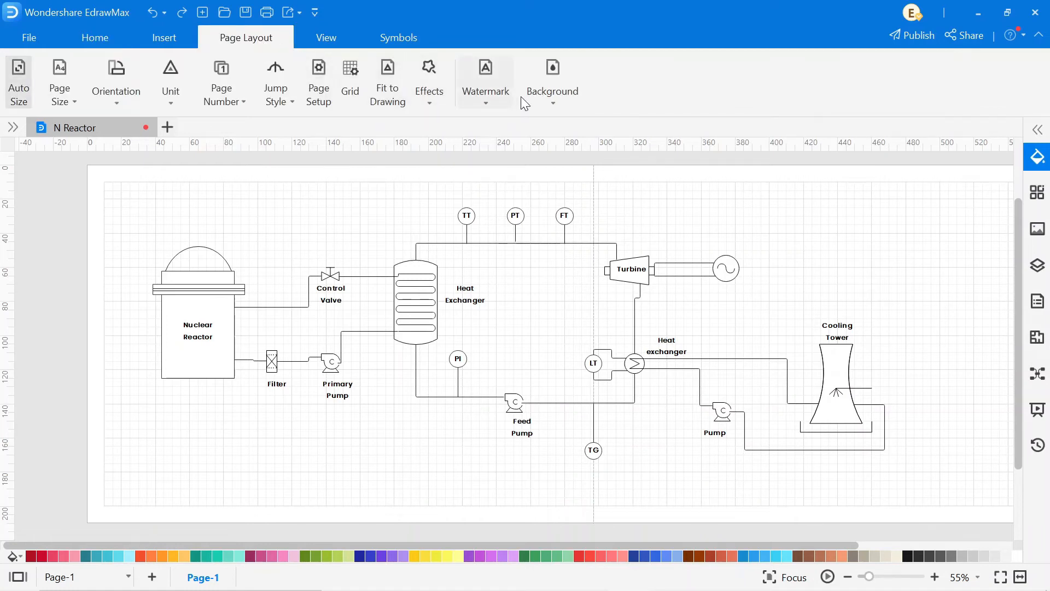
pyautogui.click(544, 102)
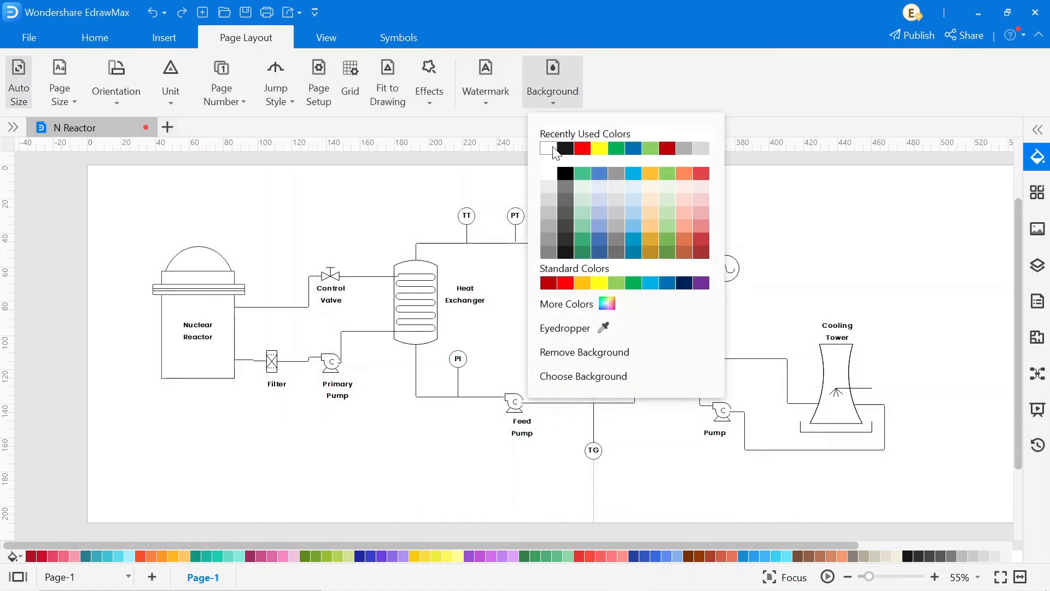
pyautogui.click(547, 148)
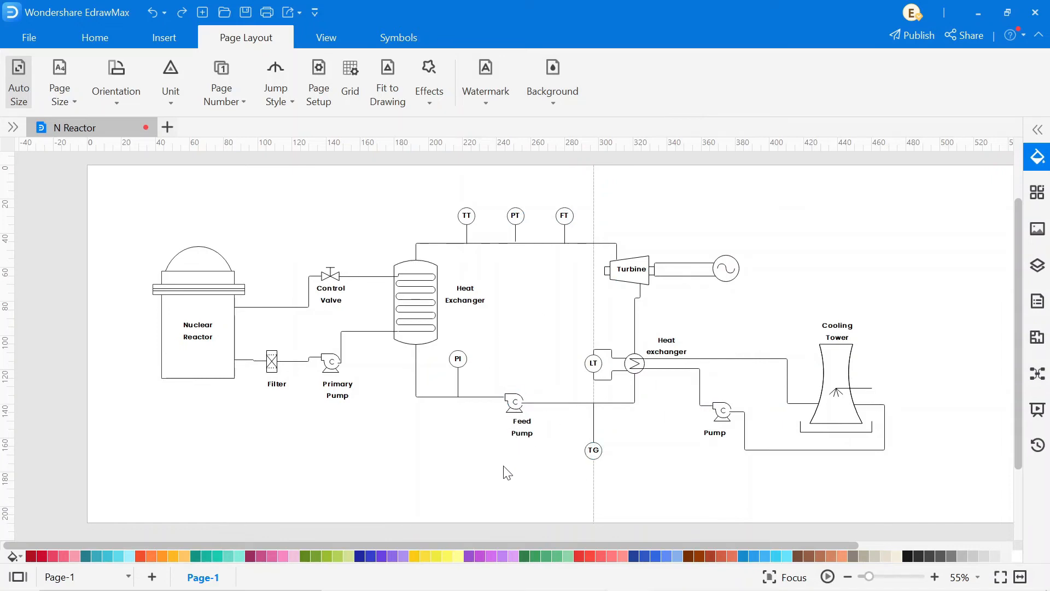
# - Fit the page to the drawing from the canvas context menu
pyautogui.rightClick(661, 468)
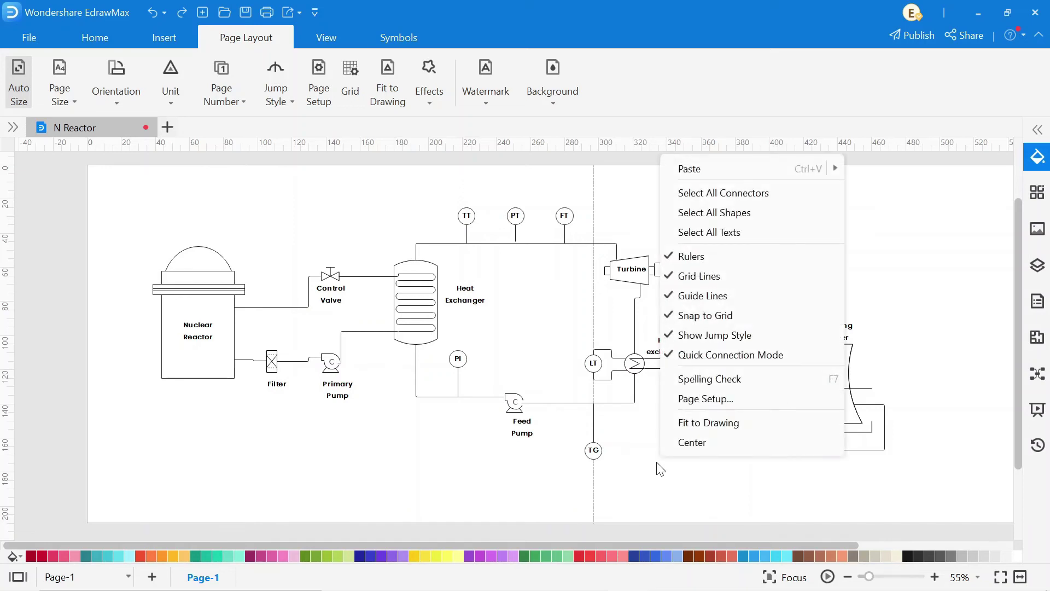
pyautogui.click(696, 425)
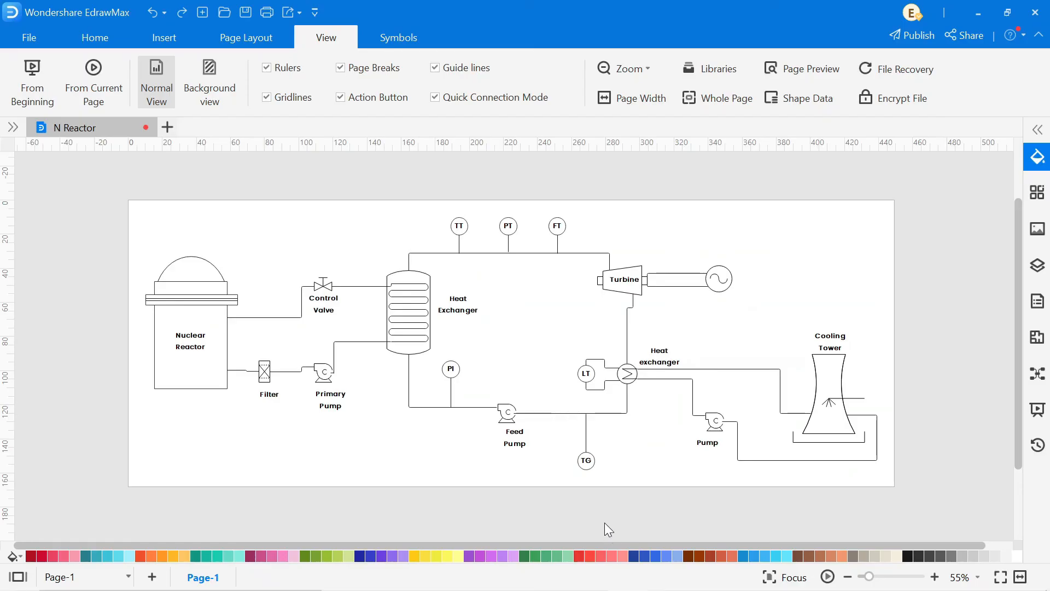
# - Export the diagram as a Regular PDF via File > Export & Send
pyautogui.click(95, 37)
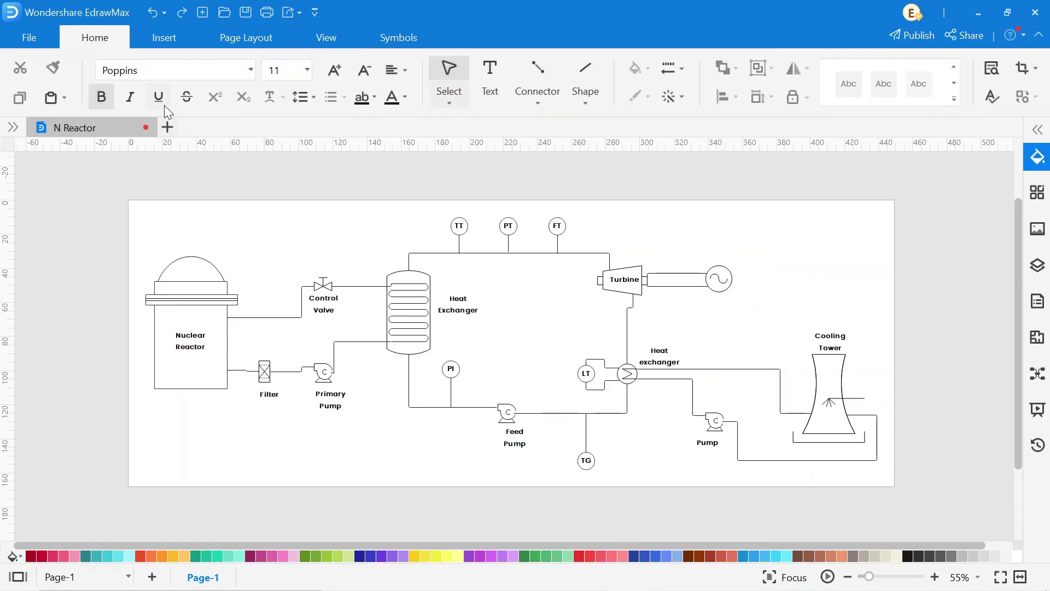
pyautogui.click(35, 43)
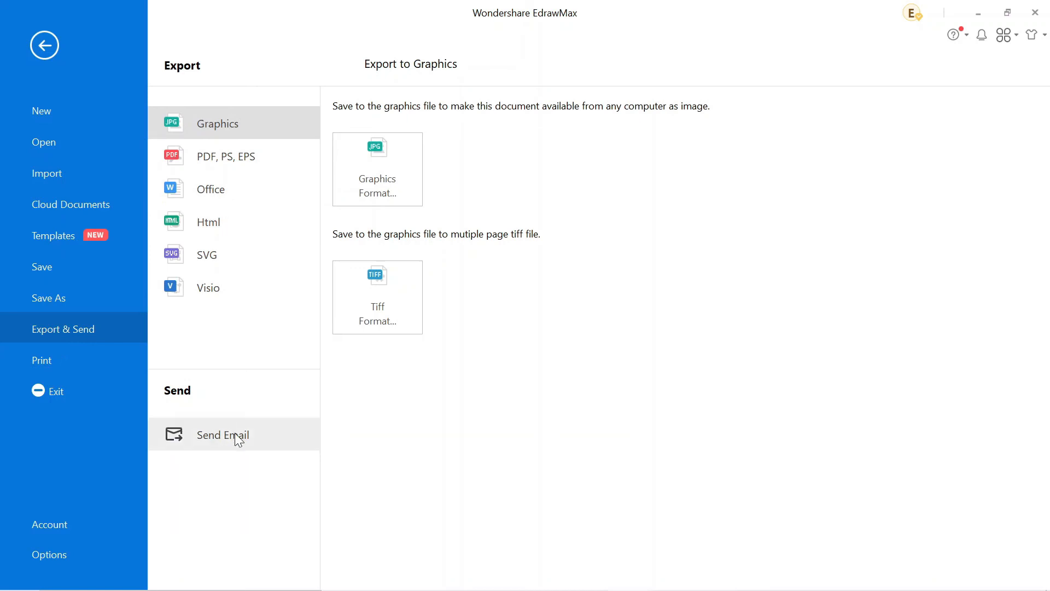
pyautogui.click(221, 164)
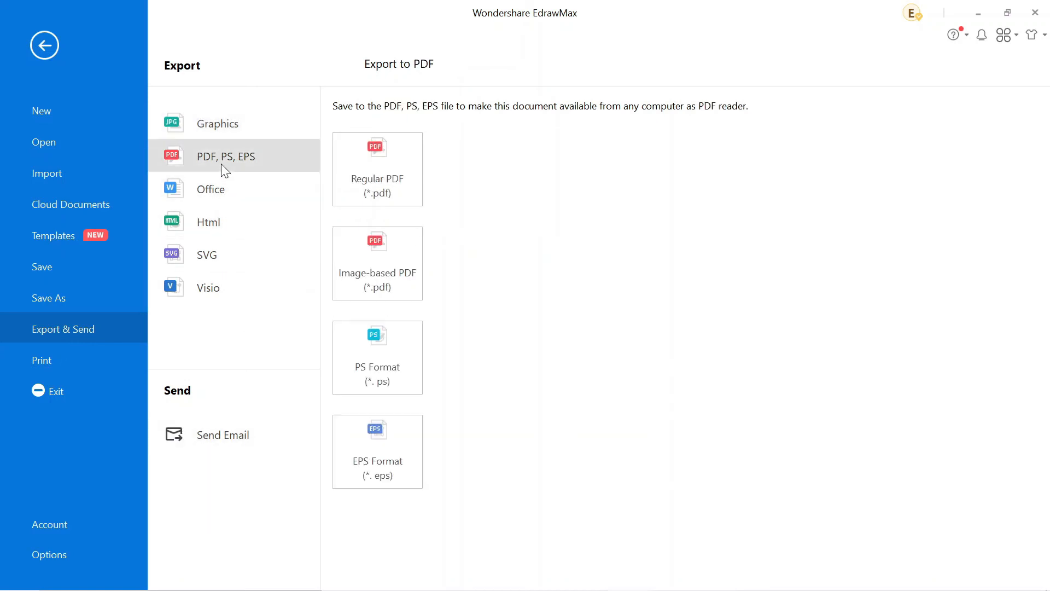
pyautogui.click(374, 166)
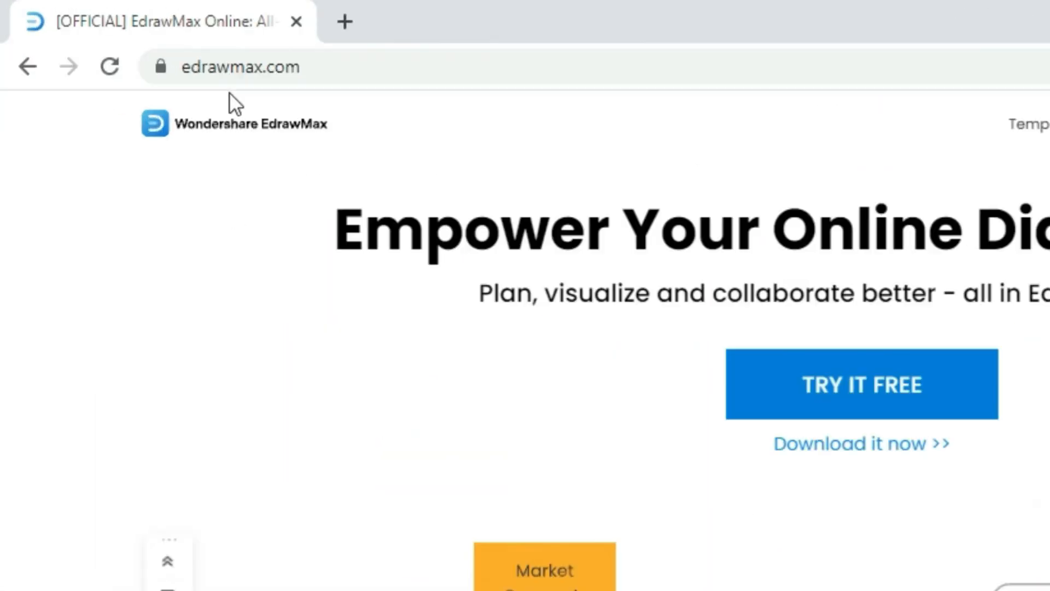
# - Browse the Industrial Engineering template gallery on edrawmax.com
pyautogui.click(621, 132)
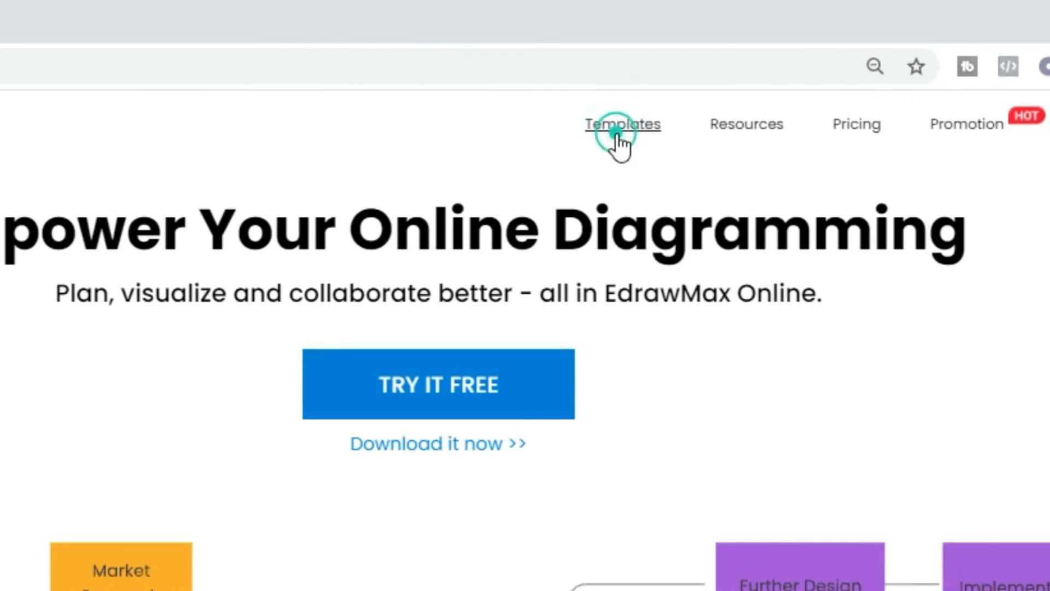
pyautogui.scroll(-5, 250, 263)
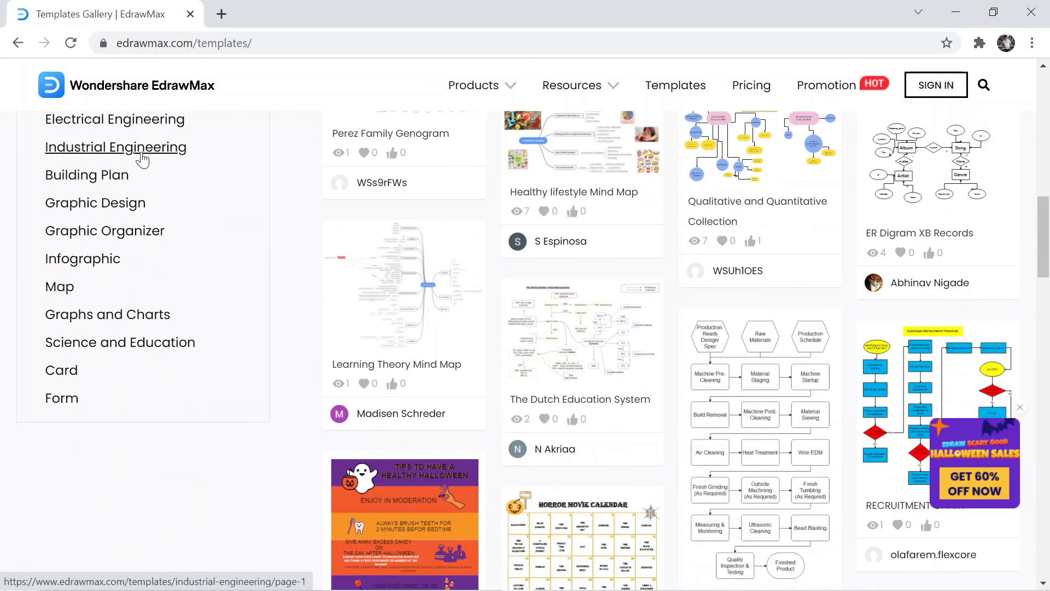
pyautogui.click(116, 146)
pyautogui.scroll(-5, 526, 328)
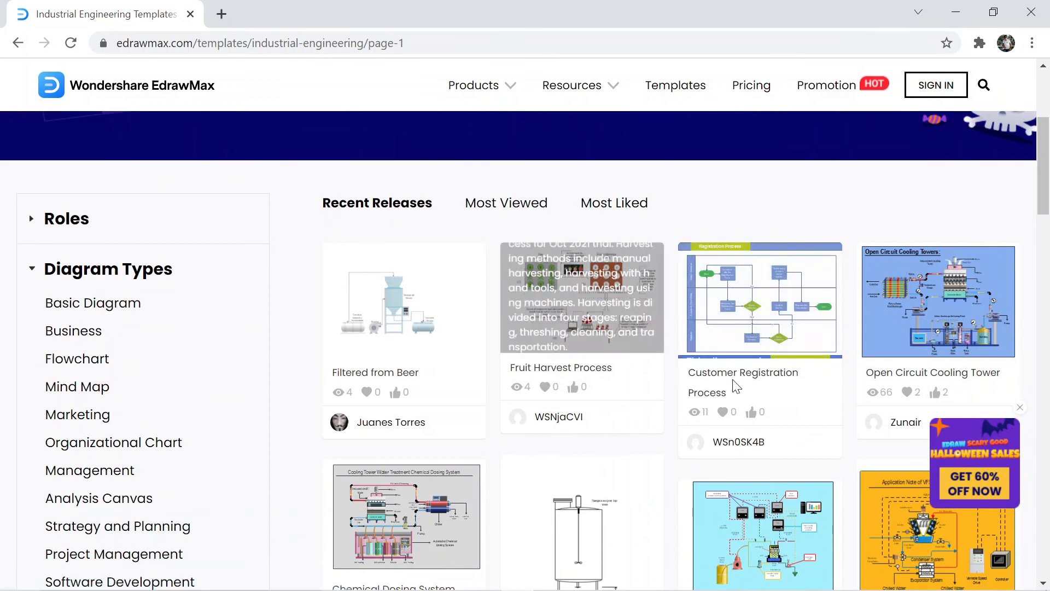
pyautogui.scroll(-4, 737, 387)
pyautogui.scroll(-4, 736, 387)
pyautogui.scroll(-3, 737, 388)
pyautogui.scroll(-2, 737, 388)
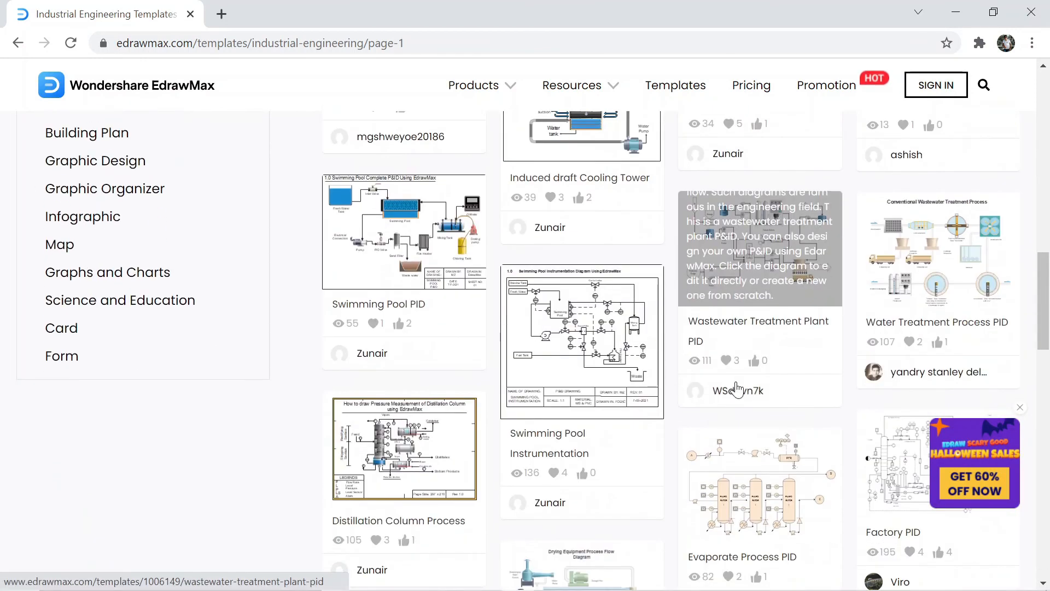
pyautogui.scroll(-4, 737, 388)
pyautogui.scroll(-3, 738, 388)
pyautogui.scroll(-3, 737, 387)
pyautogui.scroll(-2, 737, 388)
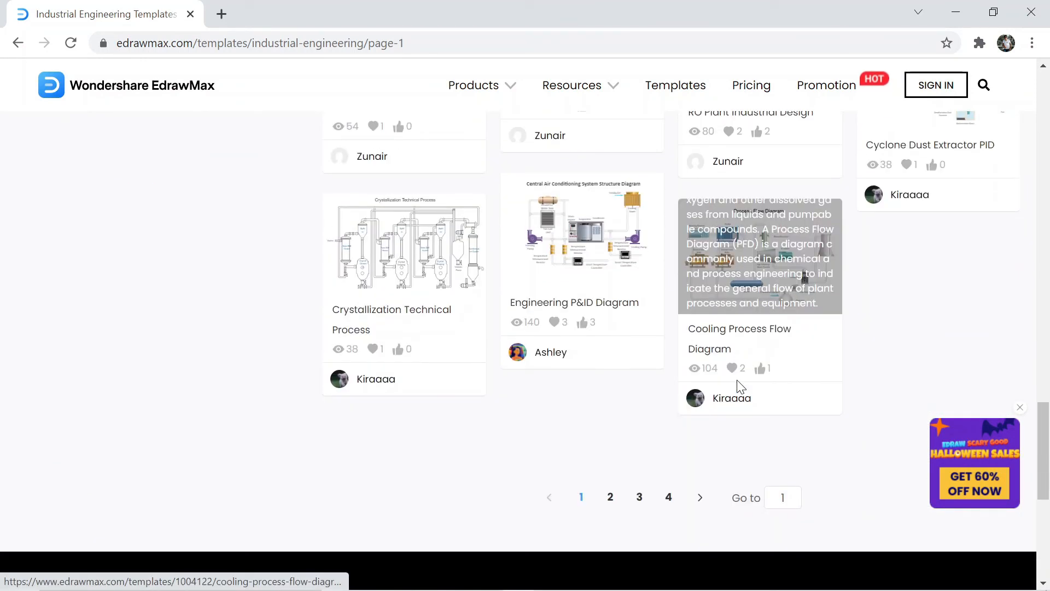
pyautogui.scroll(-1, 737, 387)
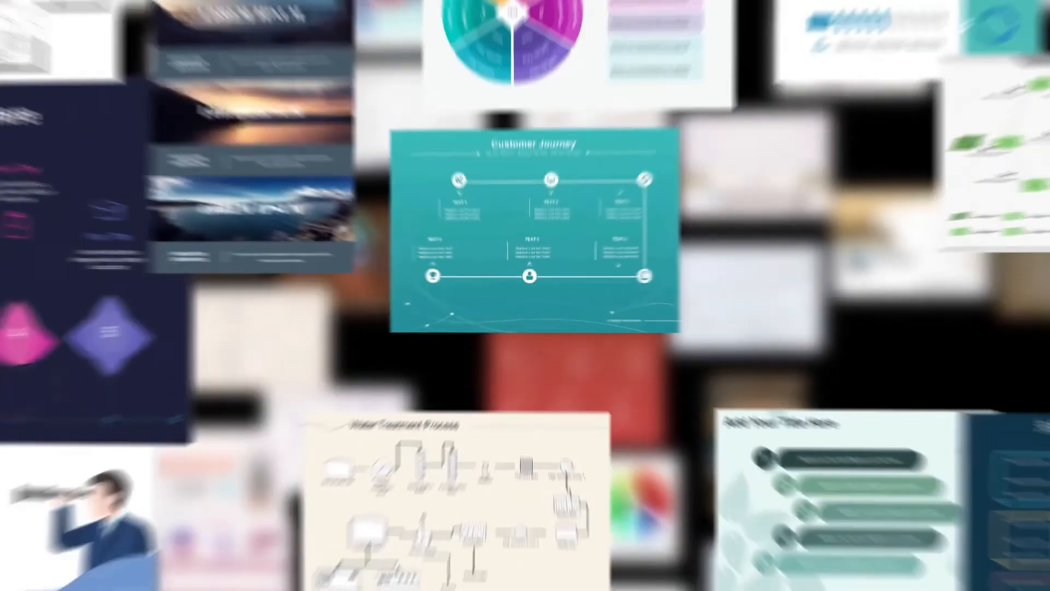